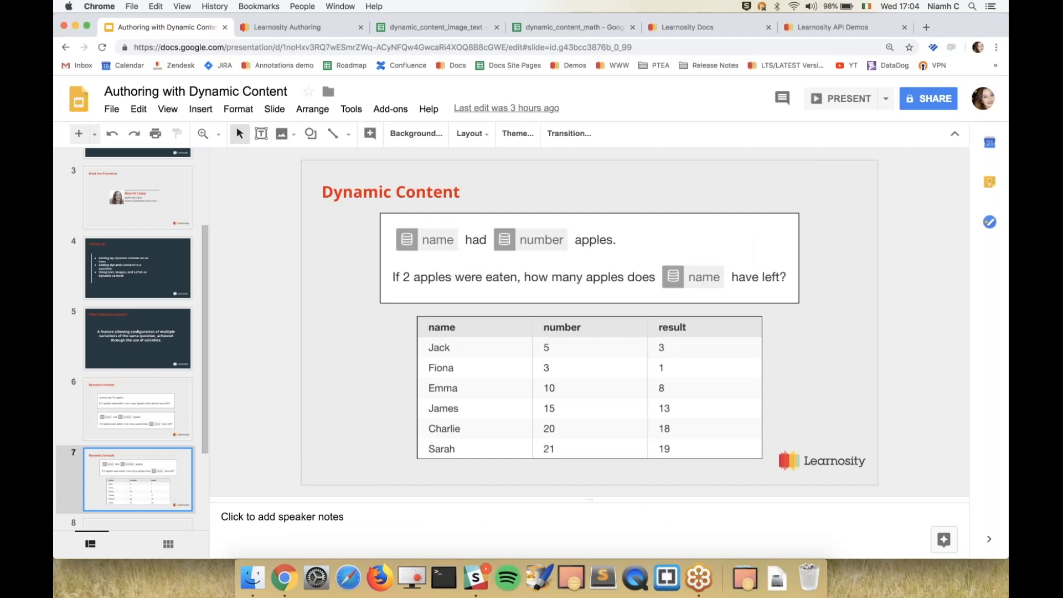
Switch to the Learnosity Authoring page in full-screen view and open the new item's data table settings.
{"action": "key", "text": "ctrl+Tab"}
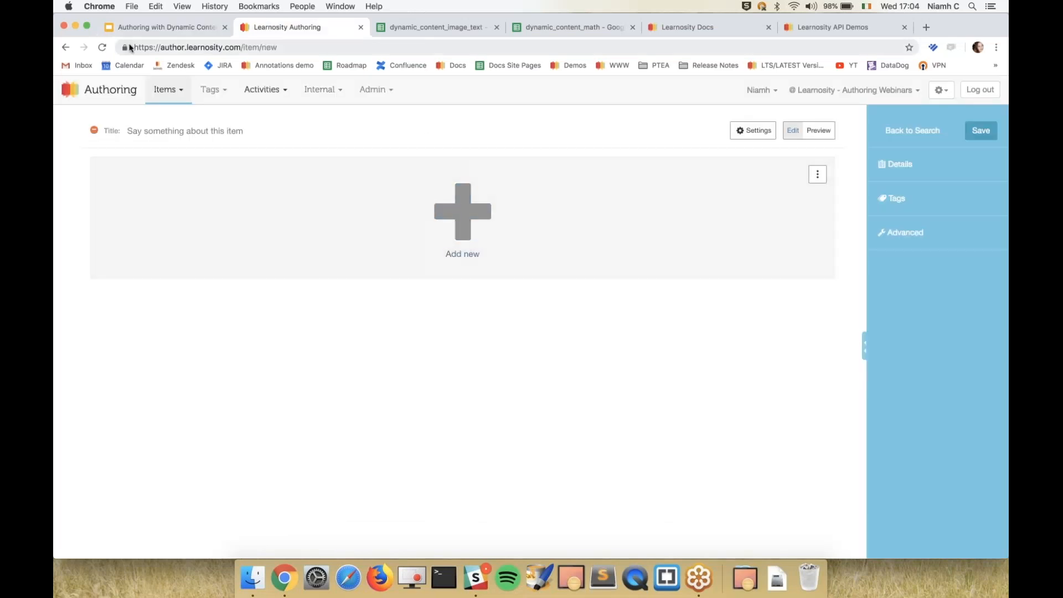
{"action": "left_click", "coordinate": [91, 32]}
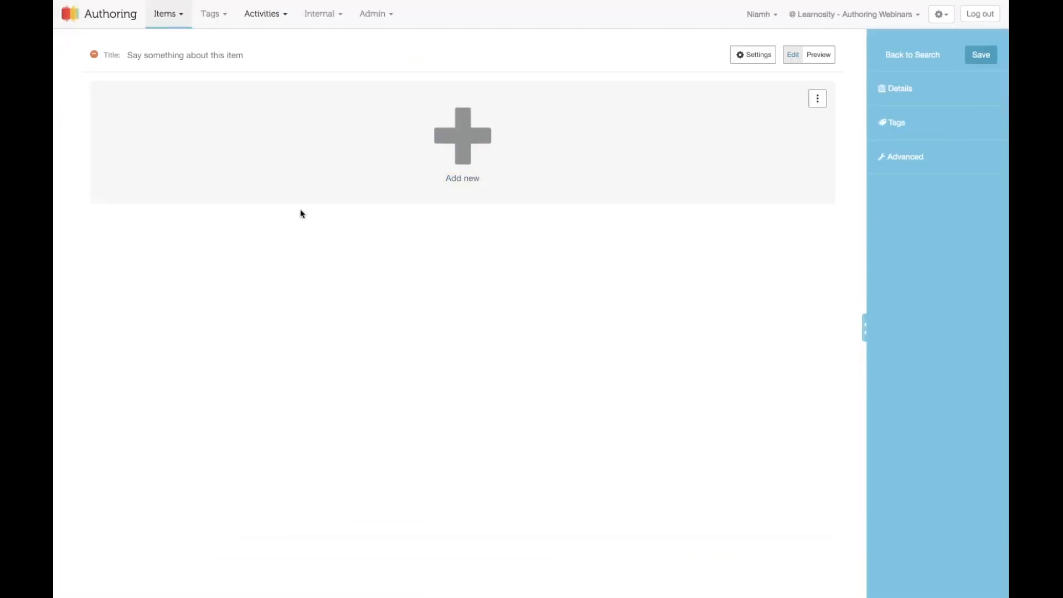
{"action": "left_click", "coordinate": [376, 13]}
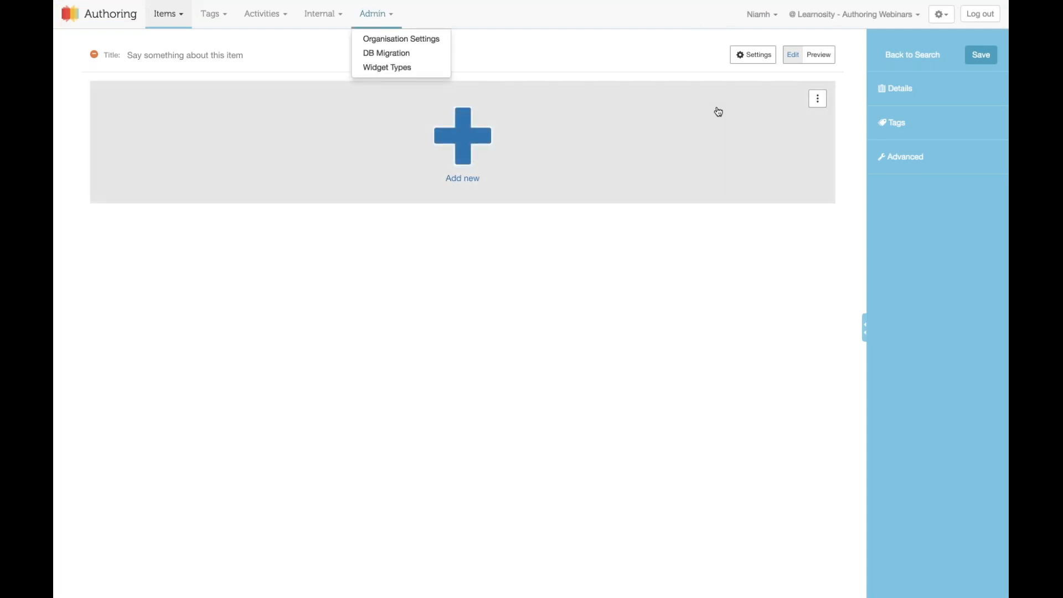
{"action": "left_click", "coordinate": [748, 58]}
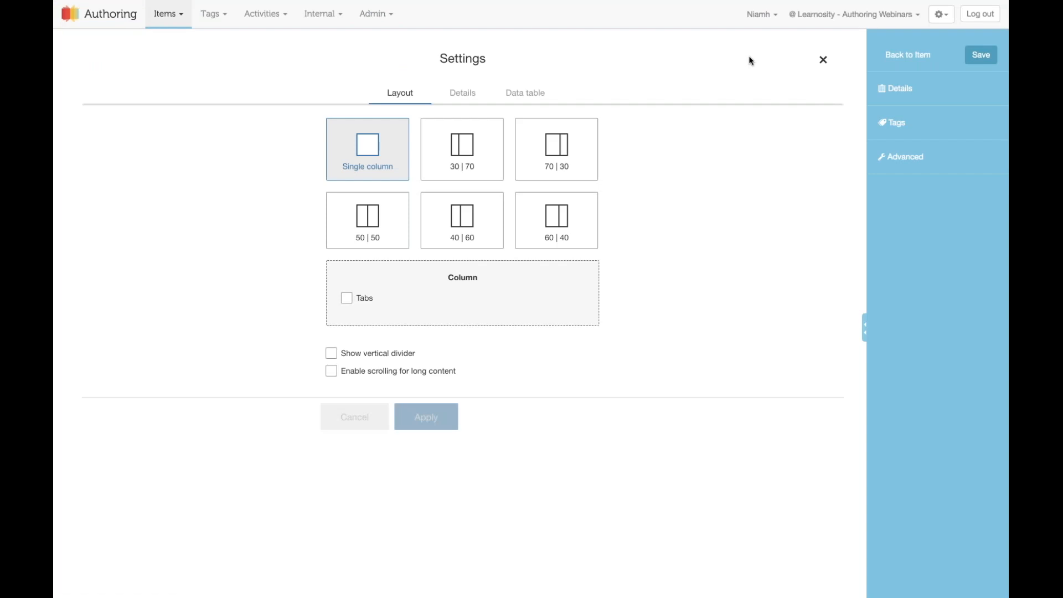
{"action": "left_click", "coordinate": [540, 101]}
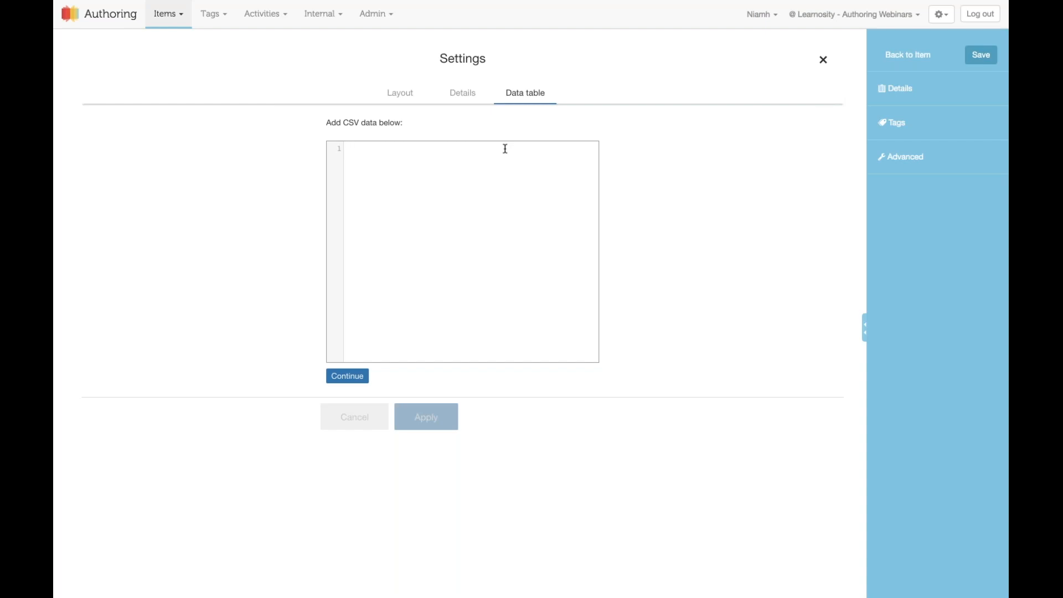
Leave full-screen view and reopen the new item's data table settings.
{"action": "scroll", "coordinate": [505, 148], "scroll_direction": "left", "scroll_amount": 5}
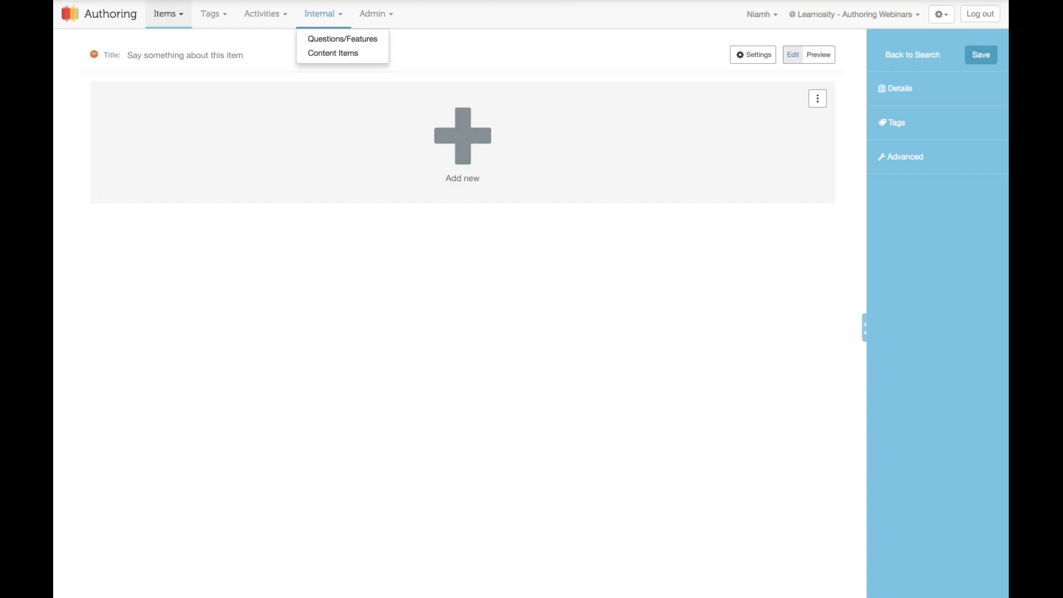
{"action": "mouse_move", "coordinate": [172, 1]}
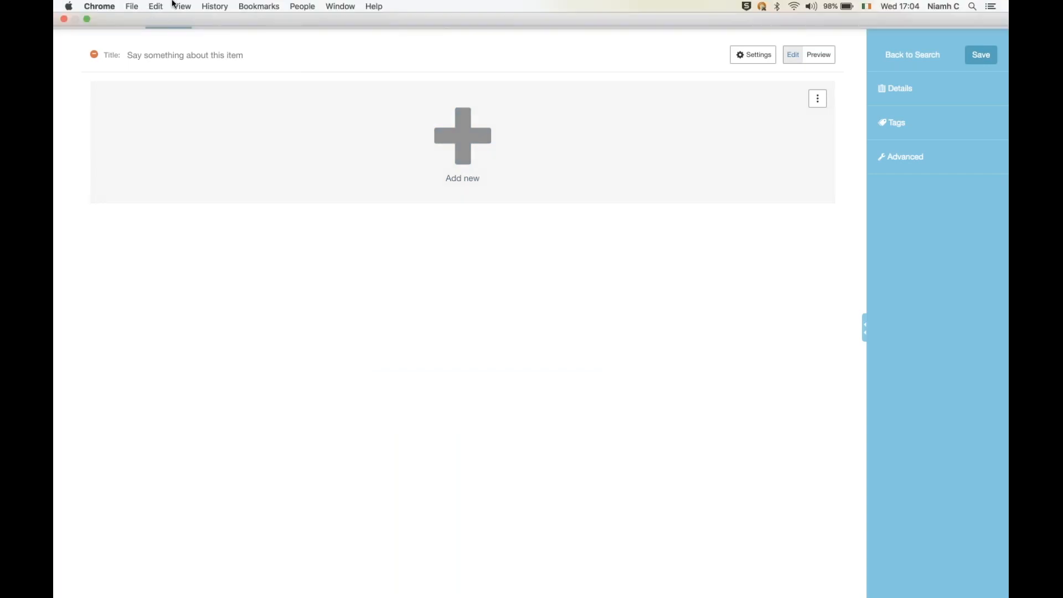
{"action": "left_click", "coordinate": [87, 21]}
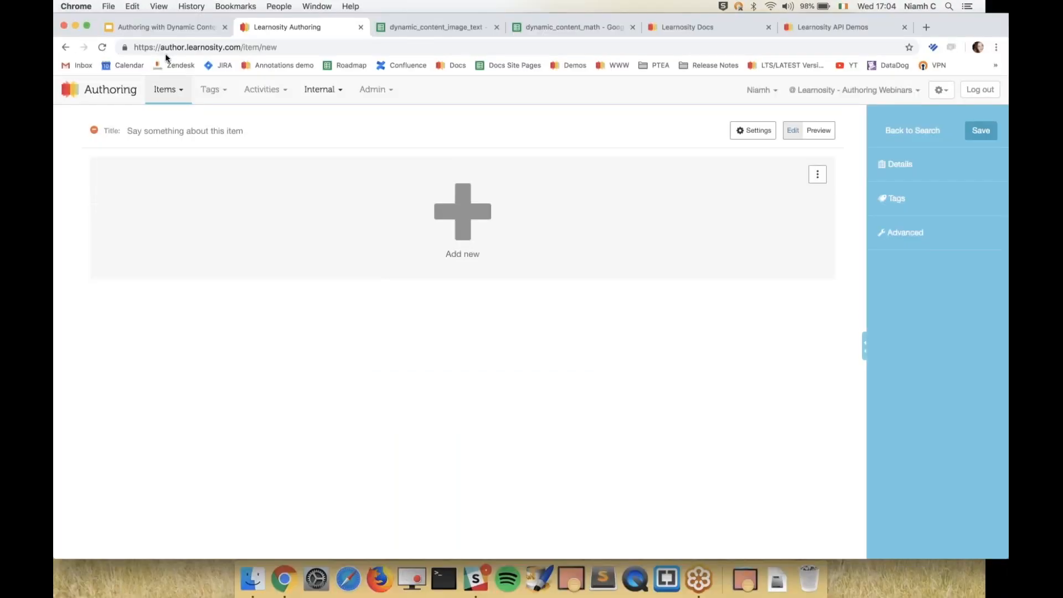
{"action": "left_click", "coordinate": [753, 130]}
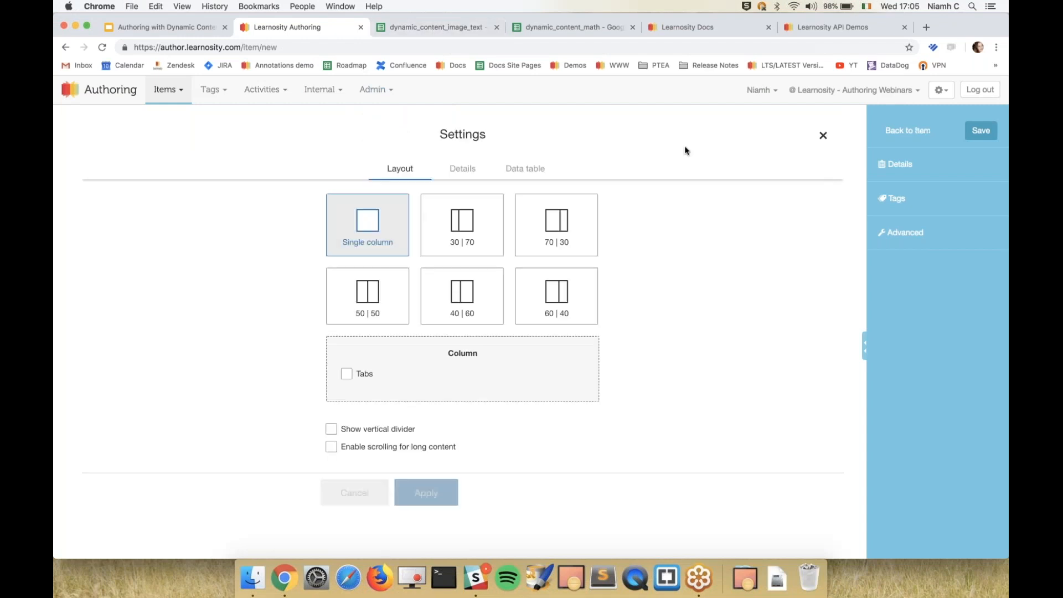
{"action": "left_click", "coordinate": [525, 168]}
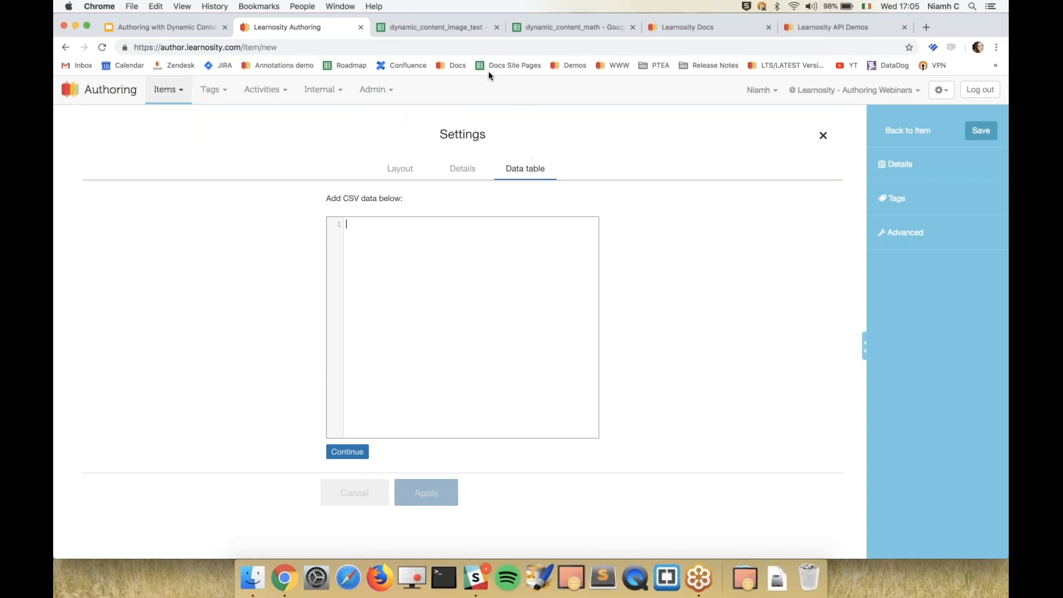
Examine the country, correctFlag, flag1 and flag2 headers and their row entries in the dynamic_content_image_text spreadsheet.
{"action": "left_click", "coordinate": [462, 30]}
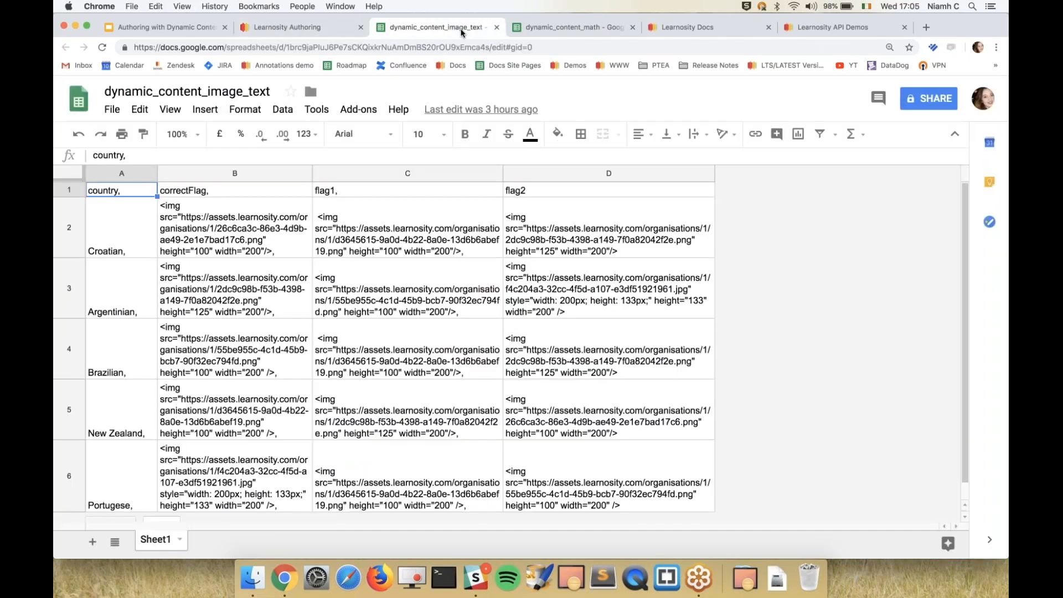
{"action": "left_click", "coordinate": [273, 237]}
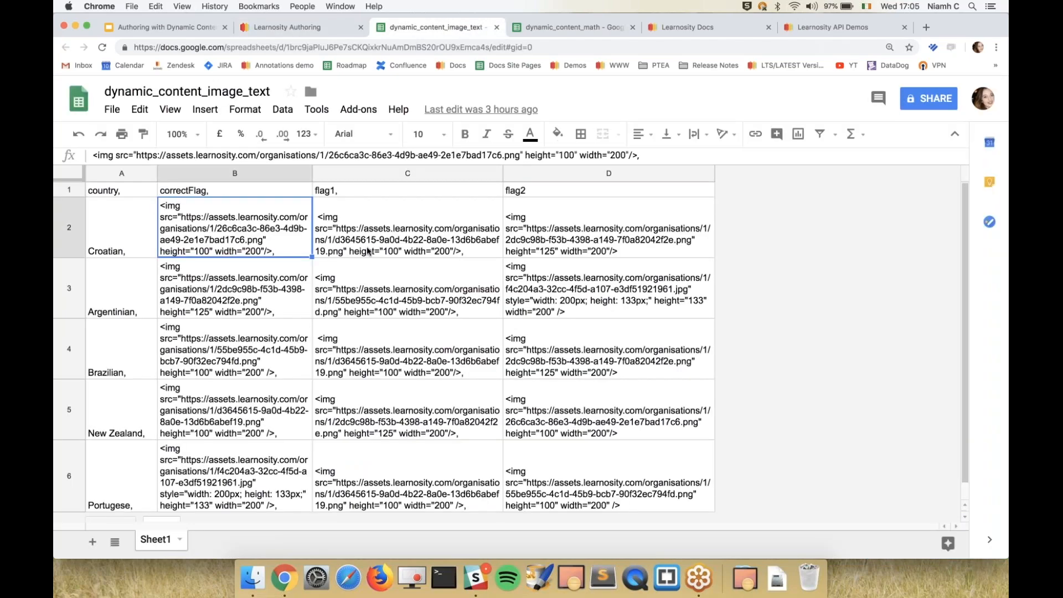
{"action": "left_click", "coordinate": [368, 252]}
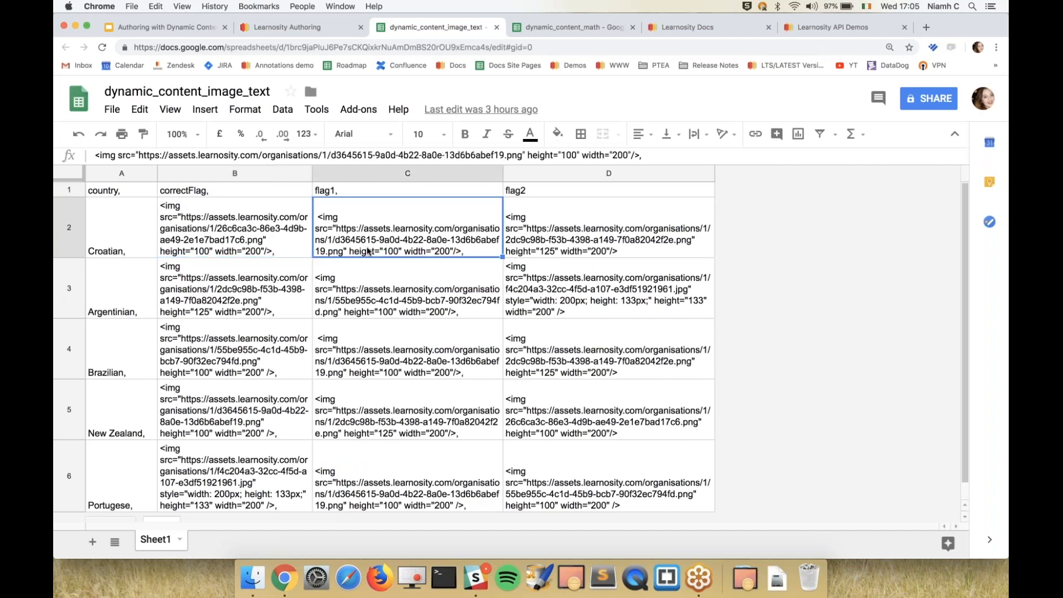
{"action": "left_click", "coordinate": [126, 199]}
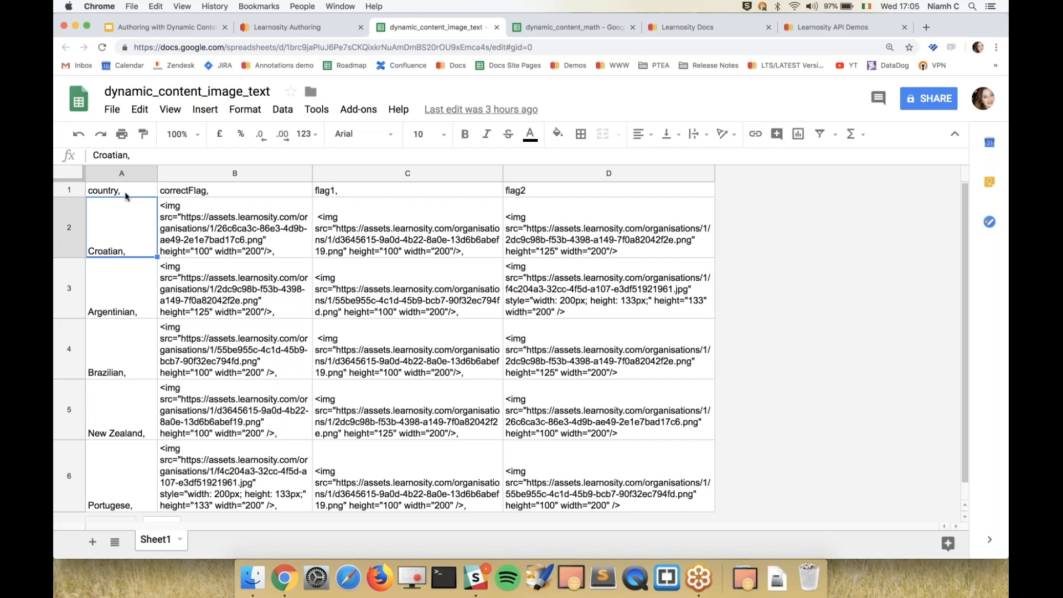
{"action": "left_click", "coordinate": [126, 194]}
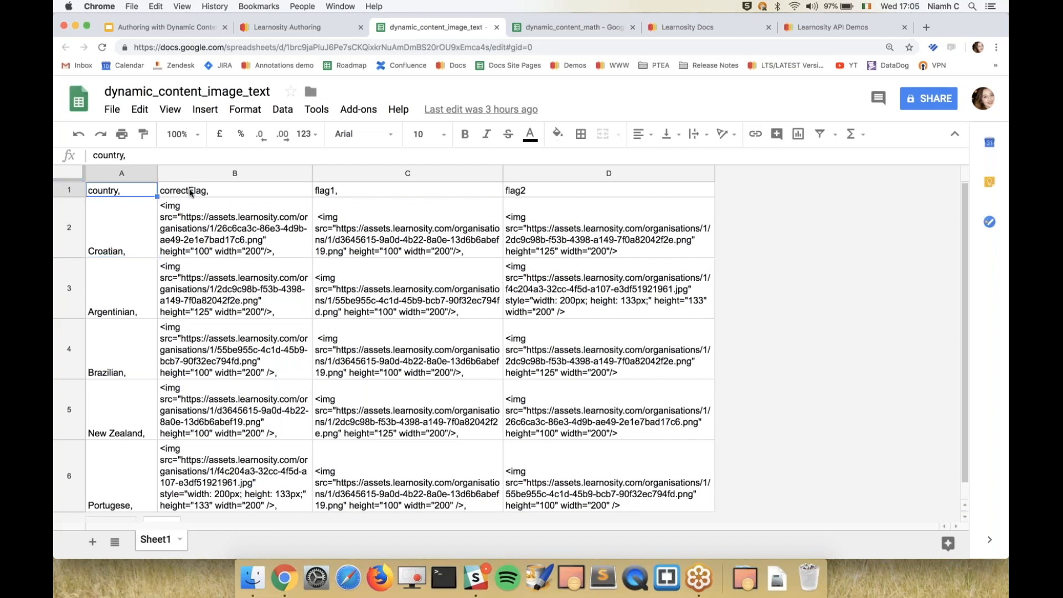
{"action": "left_click", "coordinate": [190, 193]}
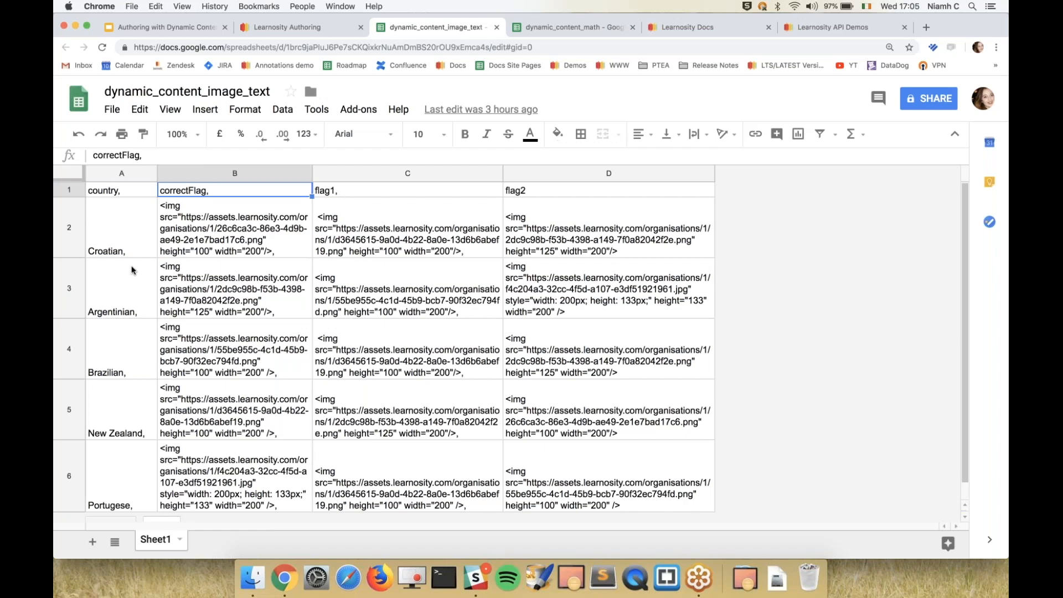
{"action": "left_click", "coordinate": [202, 224]}
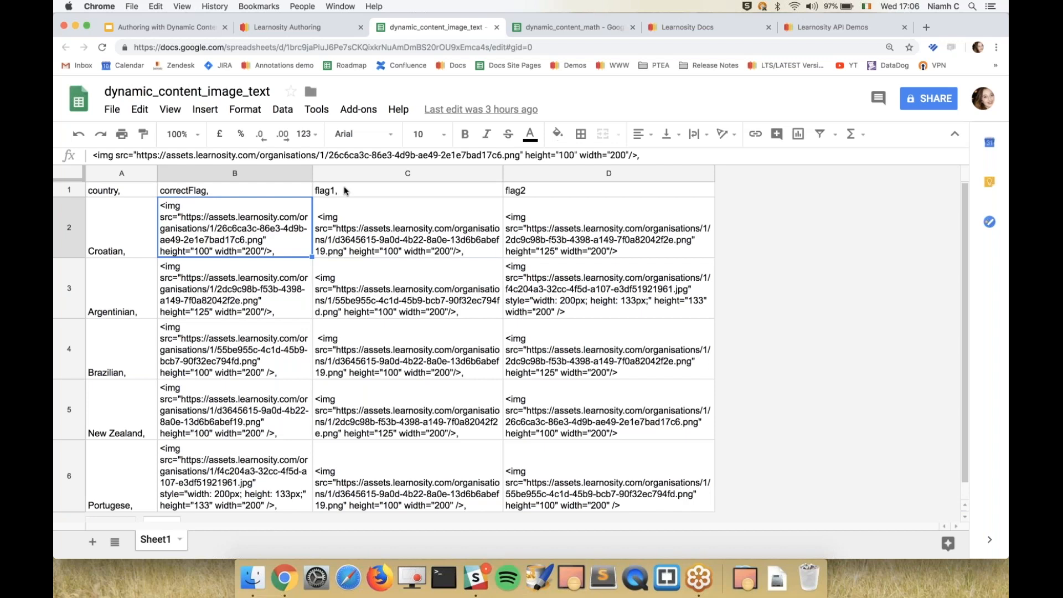
{"action": "left_click", "coordinate": [138, 251]}
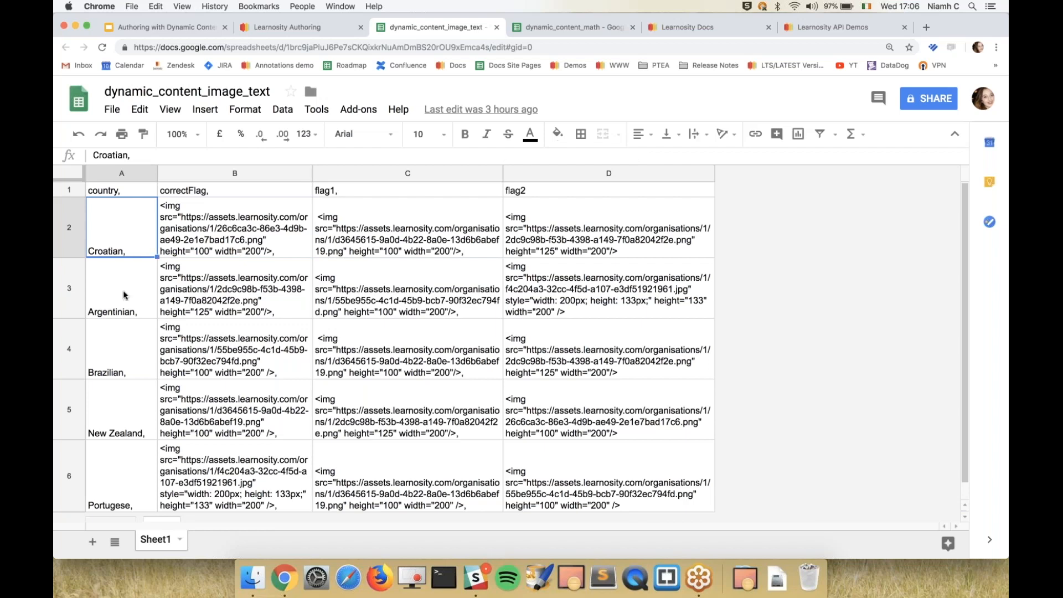
{"action": "left_click", "coordinate": [228, 252]}
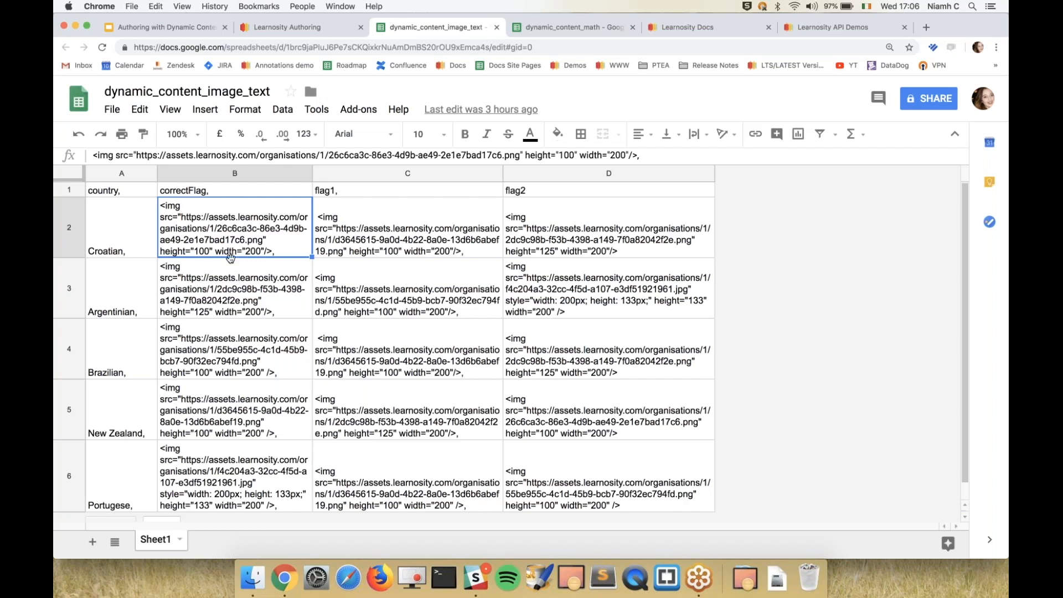
{"action": "left_click", "coordinate": [230, 259]}
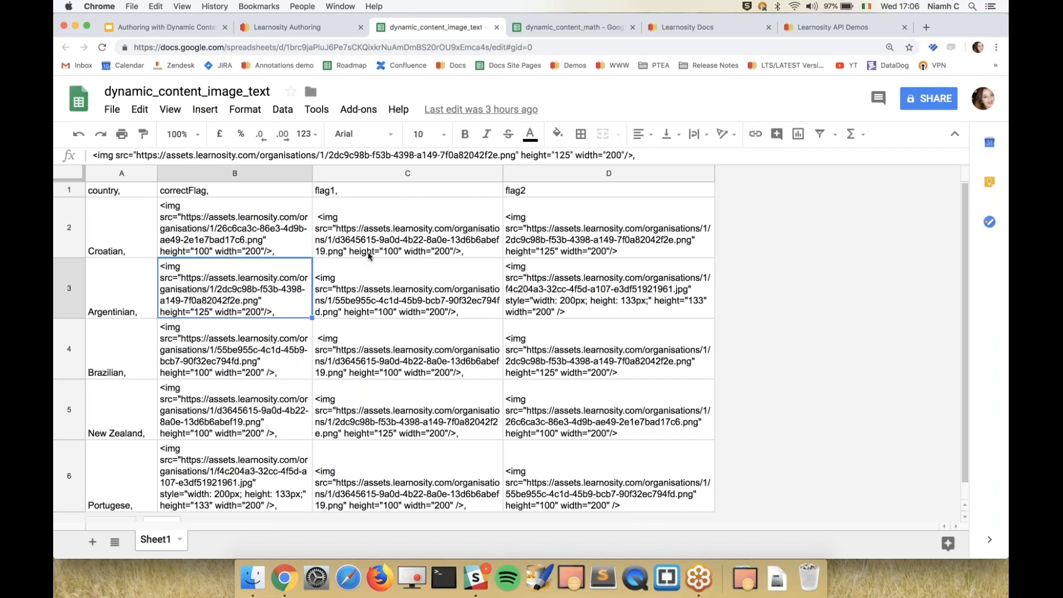
{"action": "left_click", "coordinate": [156, 192]}
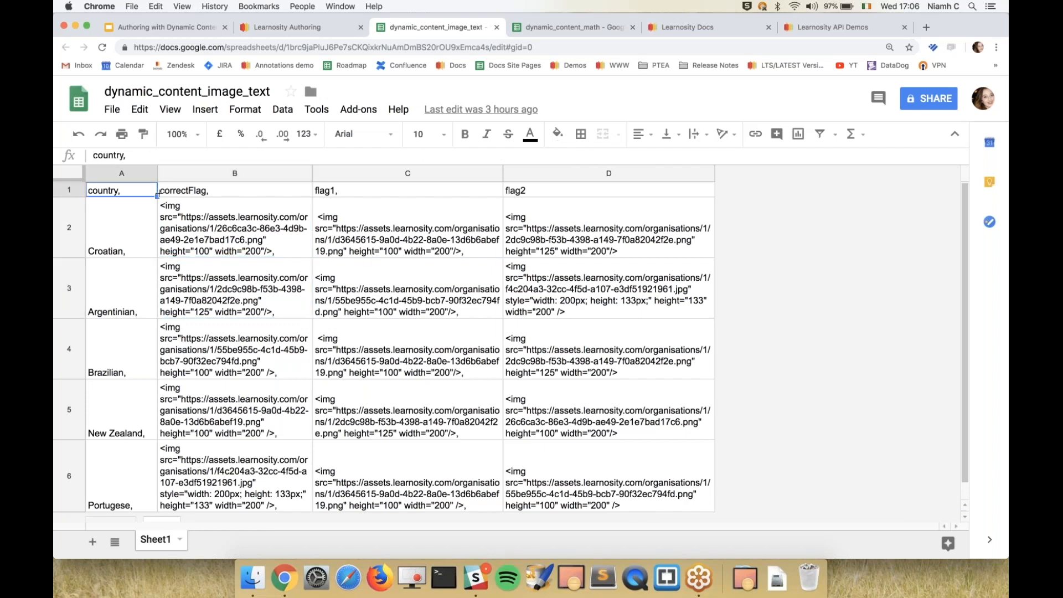
{"action": "left_click", "coordinate": [161, 200]}
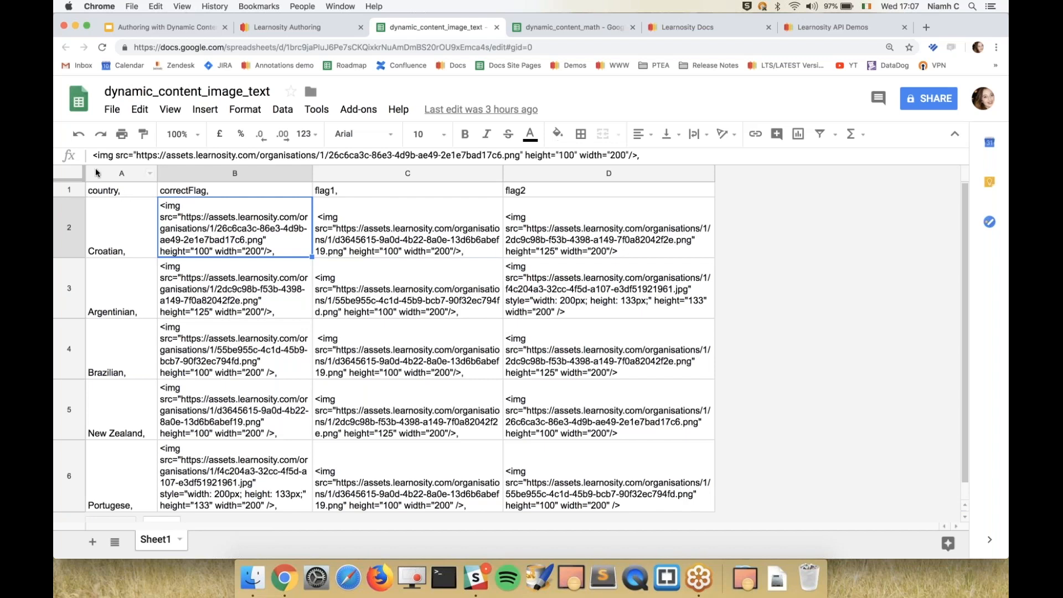
Copy the entire dynamic_content_image_text sheet into the item's data table as CSV data and apply it.
{"action": "left_click", "coordinate": [71, 175]}
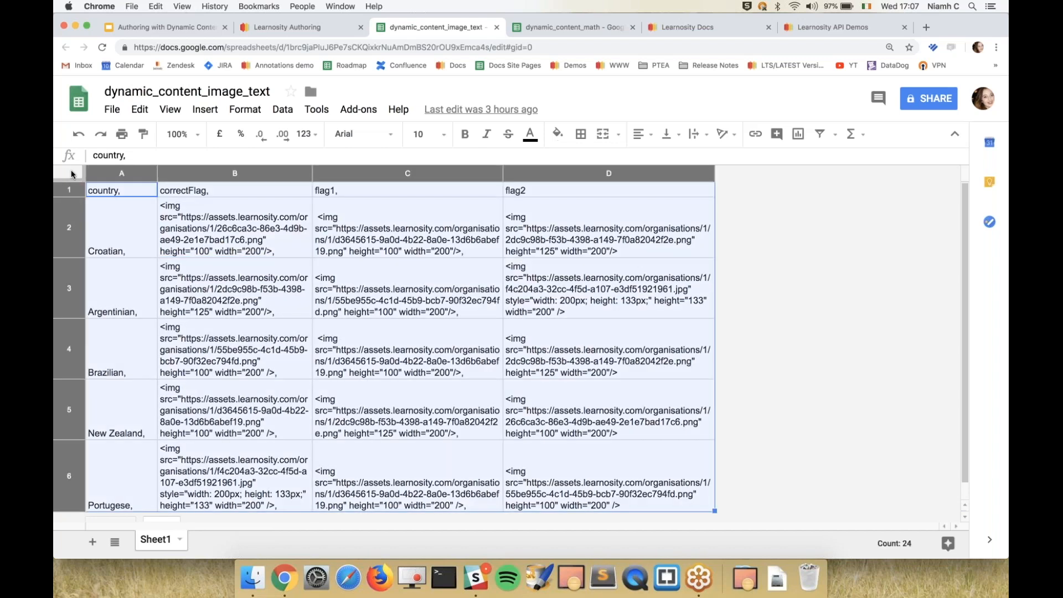
{"action": "left_click", "coordinate": [300, 33]}
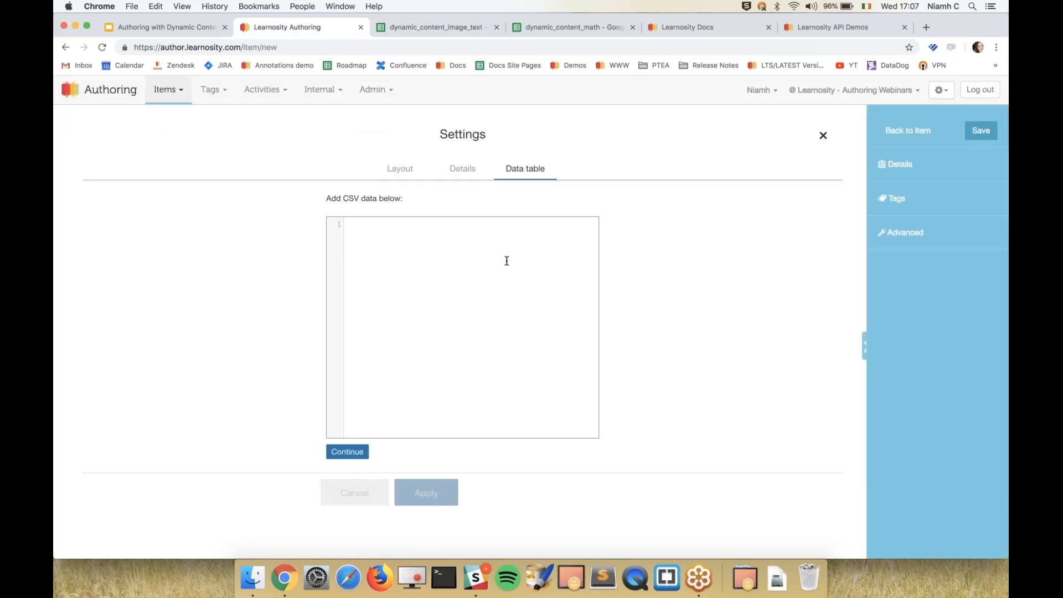
{"action": "key", "text": "super+v"}
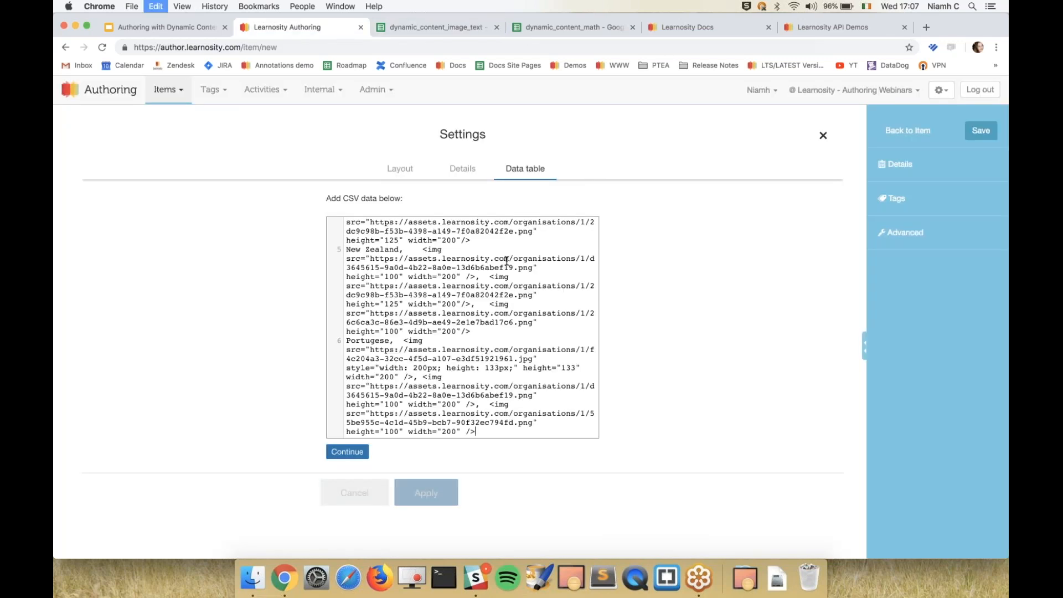
{"action": "left_click", "coordinate": [354, 452]}
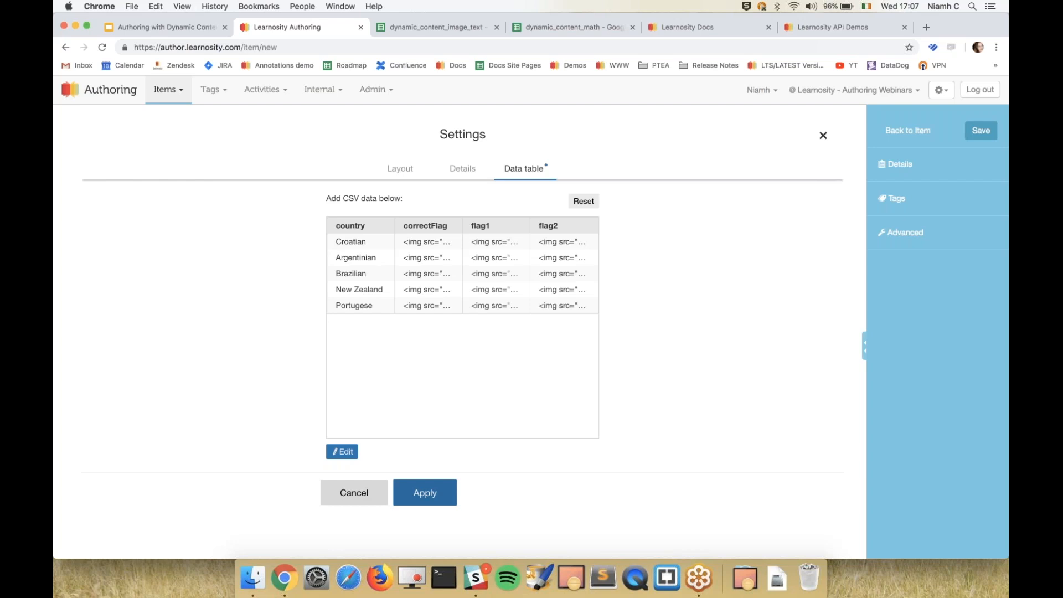
{"action": "left_click", "coordinate": [441, 493]}
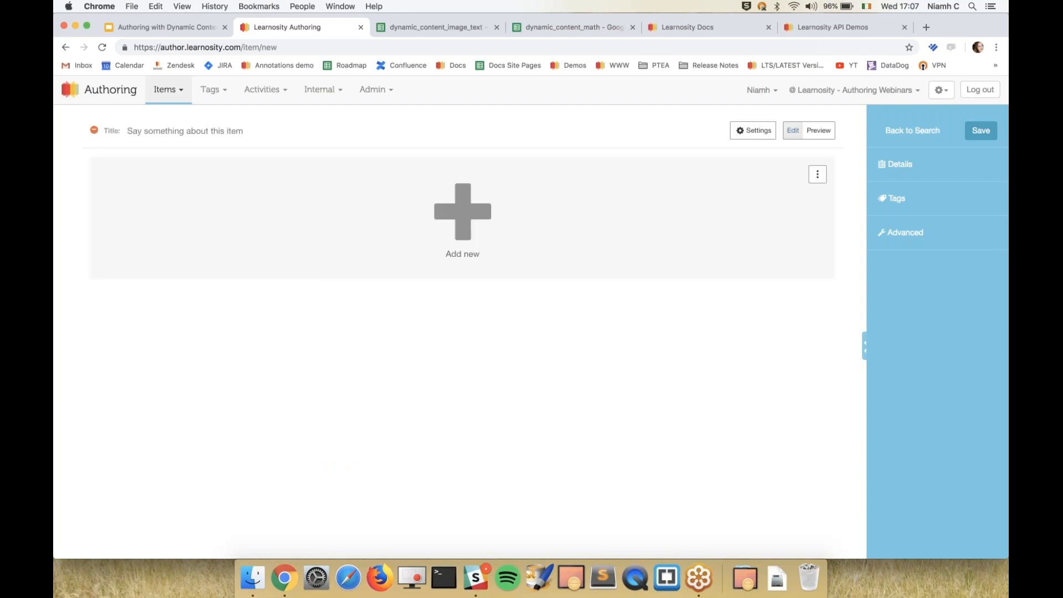
Review the applied data table in the item's settings and close the settings.
{"action": "left_click", "coordinate": [748, 132]}
{"action": "left_click", "coordinate": [534, 167]}
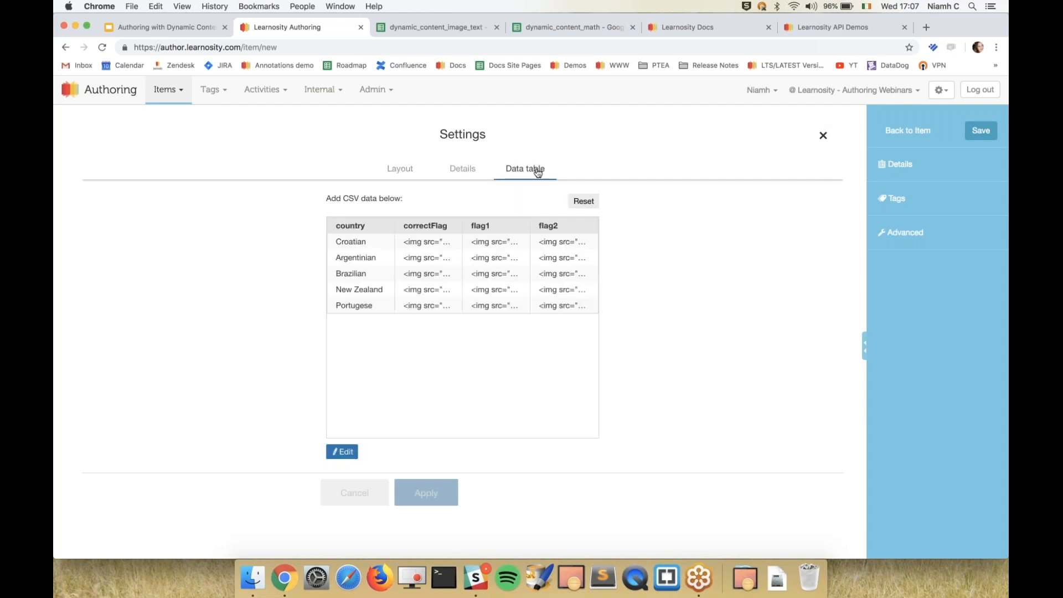
{"action": "left_click", "coordinate": [823, 135]}
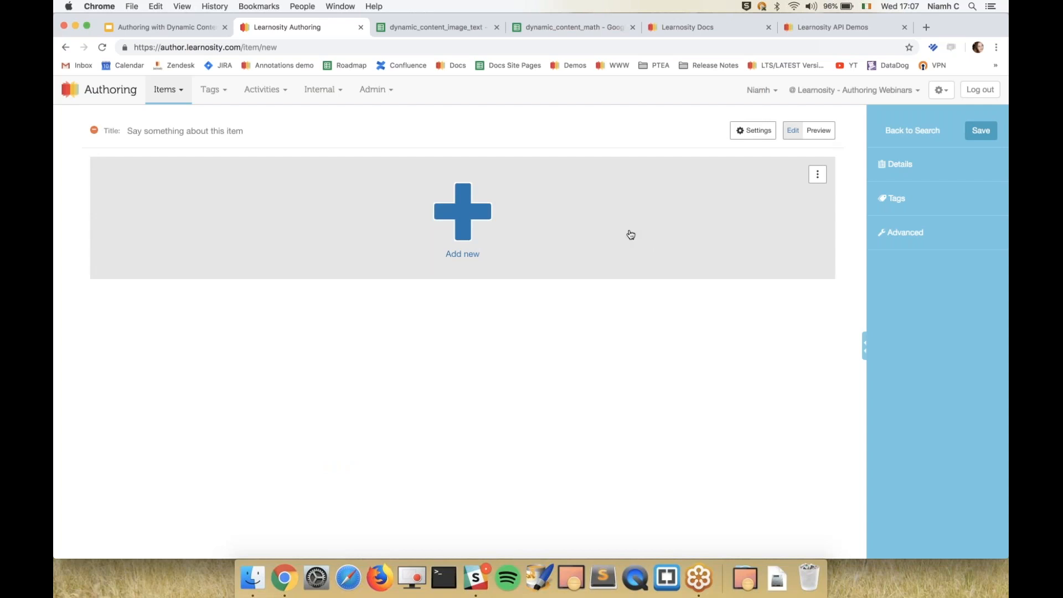
Add a standard multiple choice question with the stem "Select the country flag from the list below.", inserting country as a data field.
{"action": "left_click", "coordinate": [630, 235]}
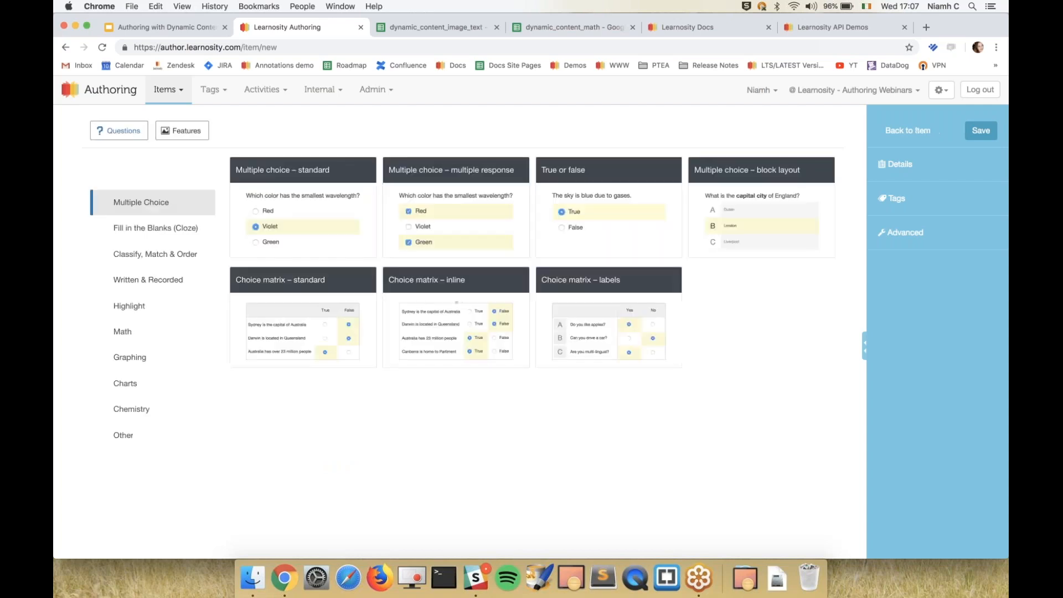
{"action": "left_click", "coordinate": [306, 208]}
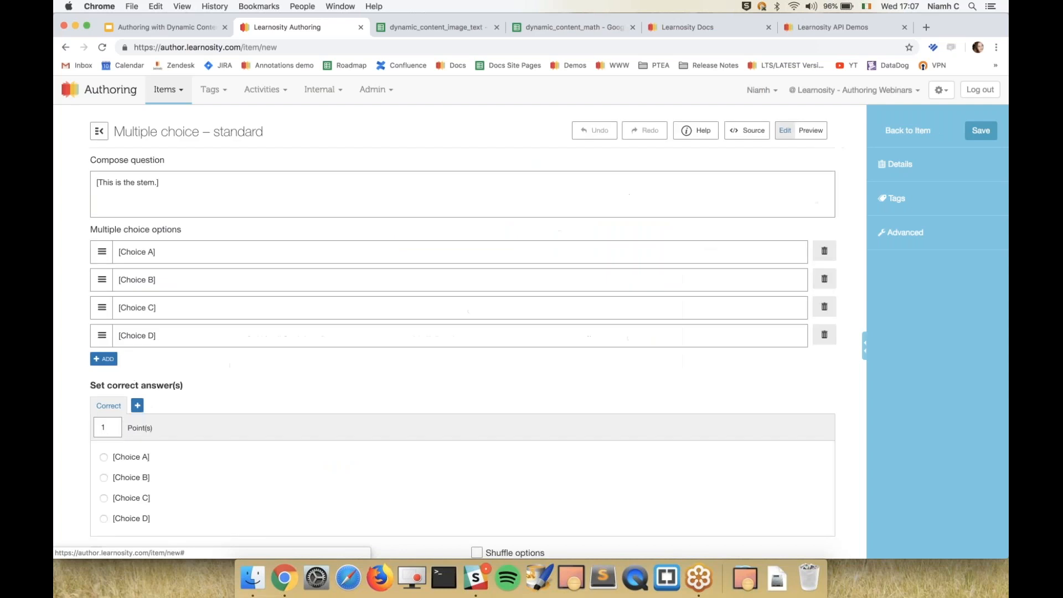
{"action": "left_click", "coordinate": [295, 197]}
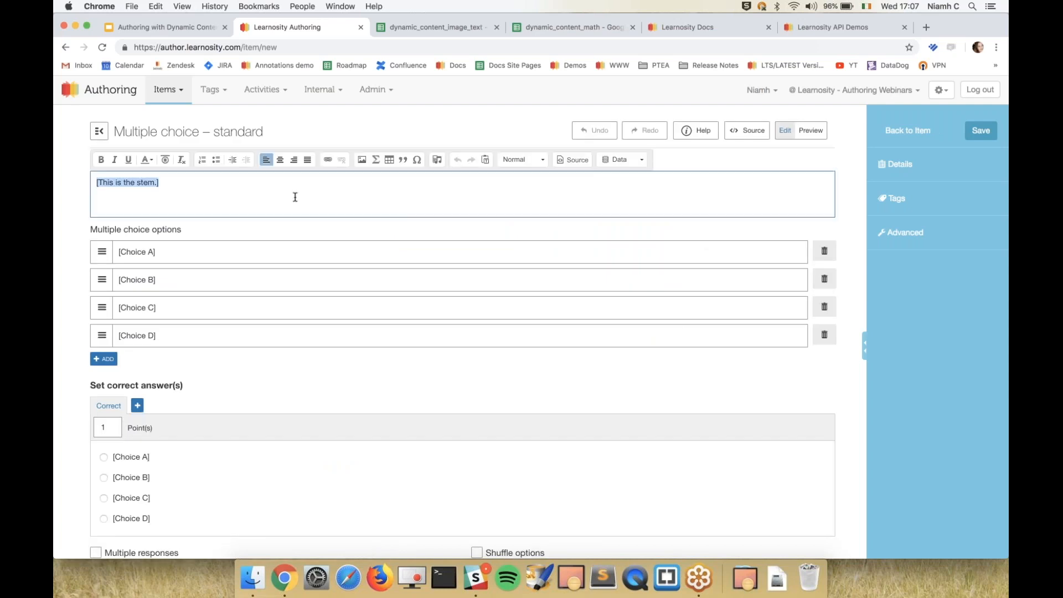
{"action": "type", "text": "Select the"}
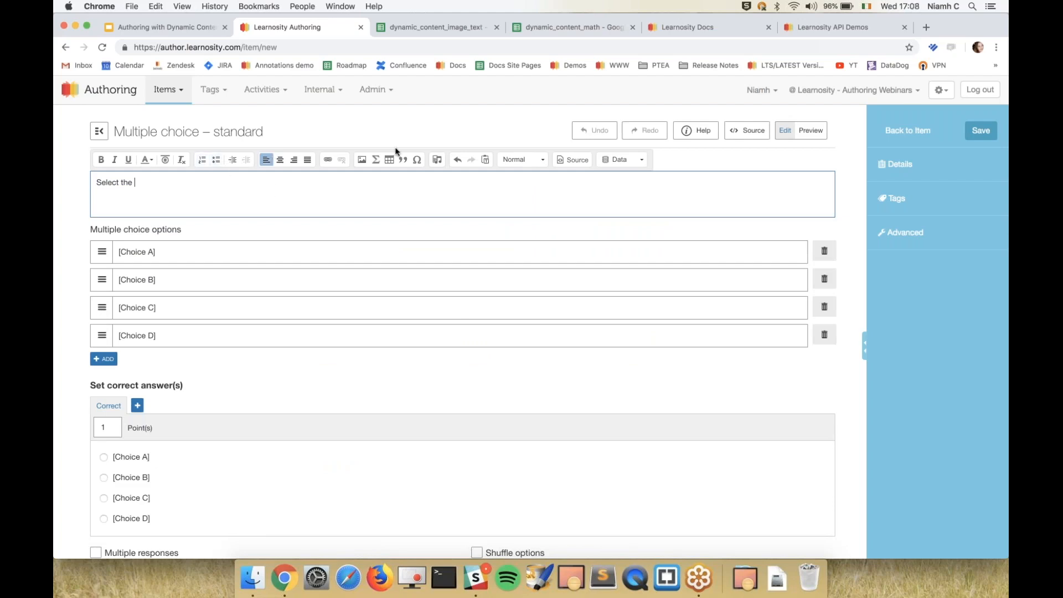
{"action": "left_click", "coordinate": [629, 160]}
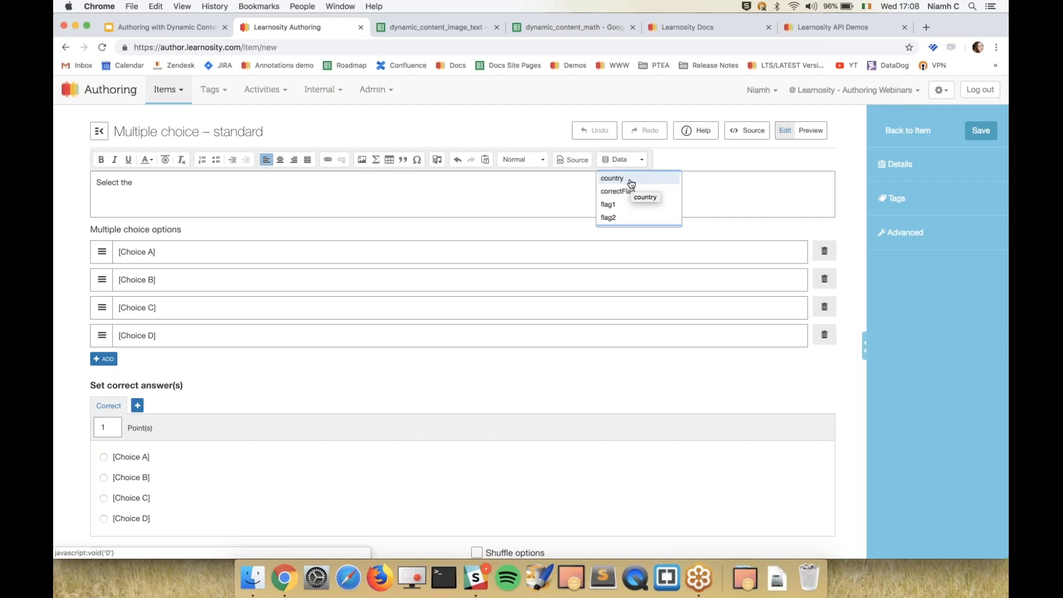
{"action": "left_click", "coordinate": [631, 182]}
{"action": "type", "text": "flag from the list be"}
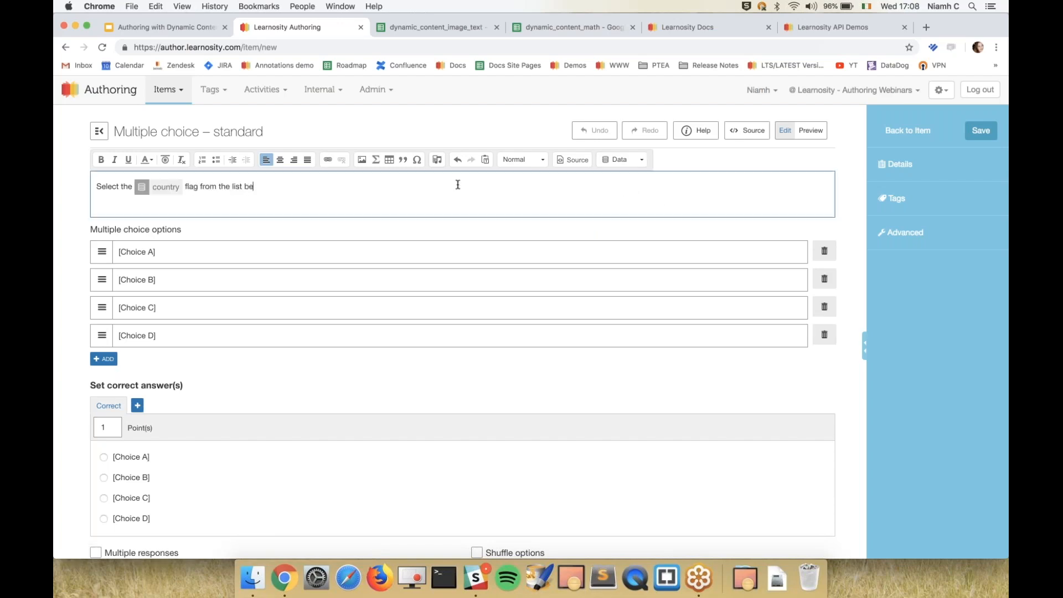
{"action": "type", "text": "low."}
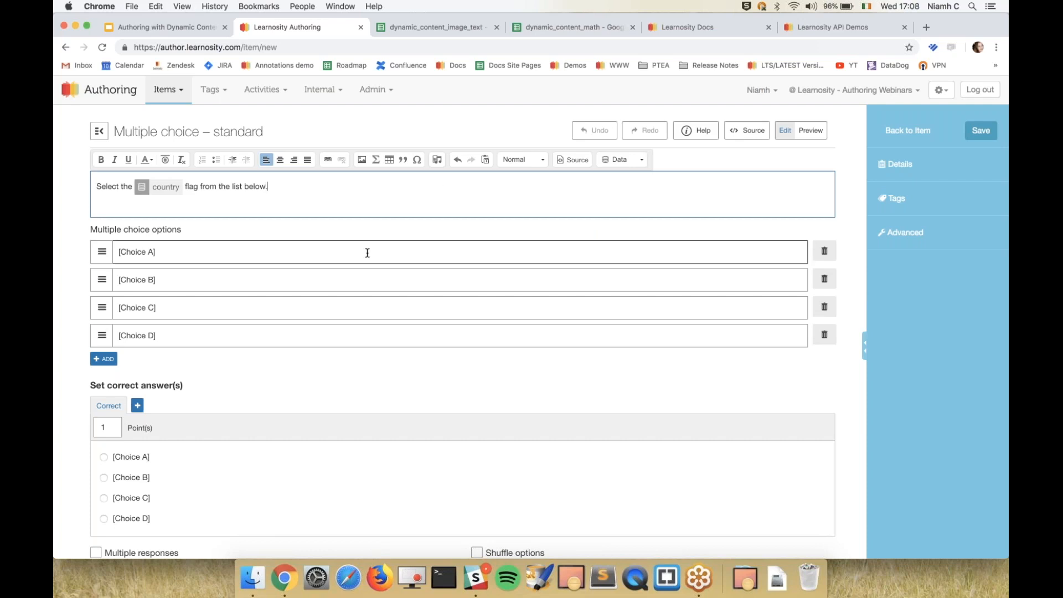
Replace choices A, B and C with the correctFlag, flag1 and flag2 data fields respectively.
{"action": "left_click", "coordinate": [367, 253]}
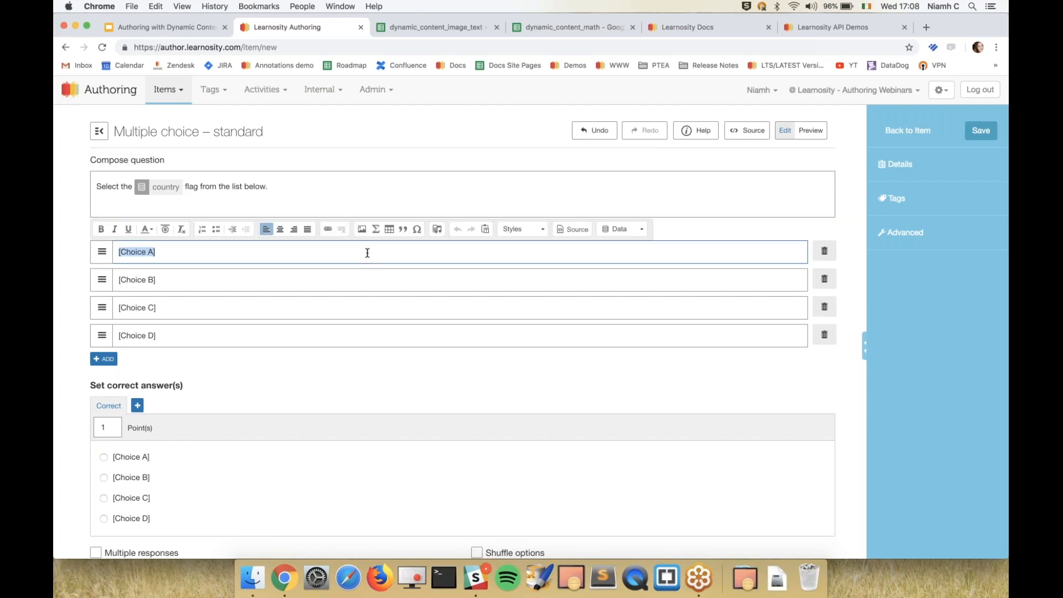
{"action": "key", "text": "BackSpace"}
{"action": "left_click", "coordinate": [615, 229]}
{"action": "left_click", "coordinate": [617, 261]}
{"action": "left_click", "coordinate": [571, 286]}
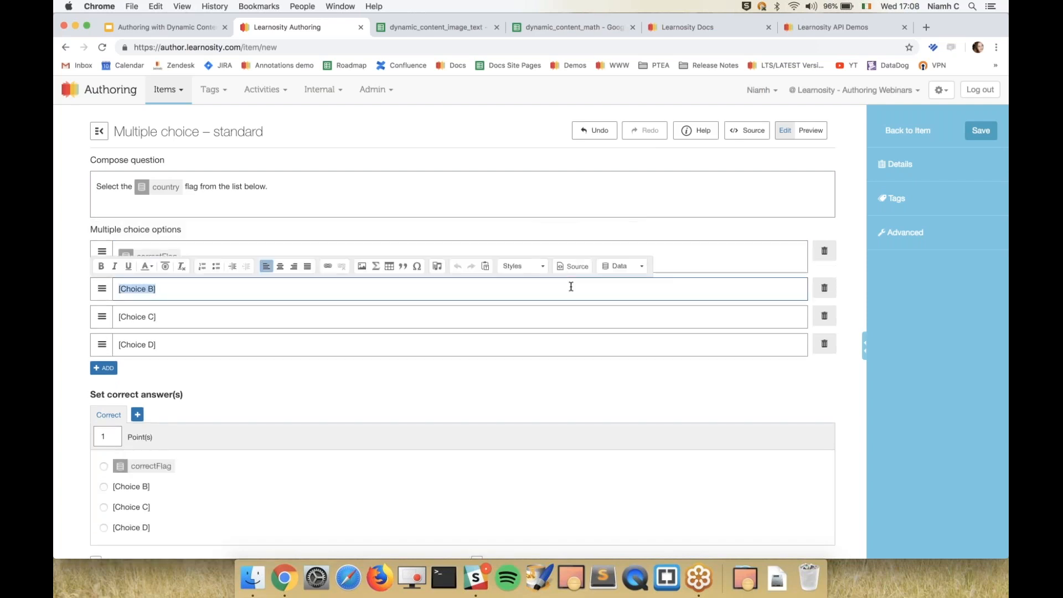
{"action": "key", "text": "BackSpace"}
{"action": "left_click", "coordinate": [642, 270]}
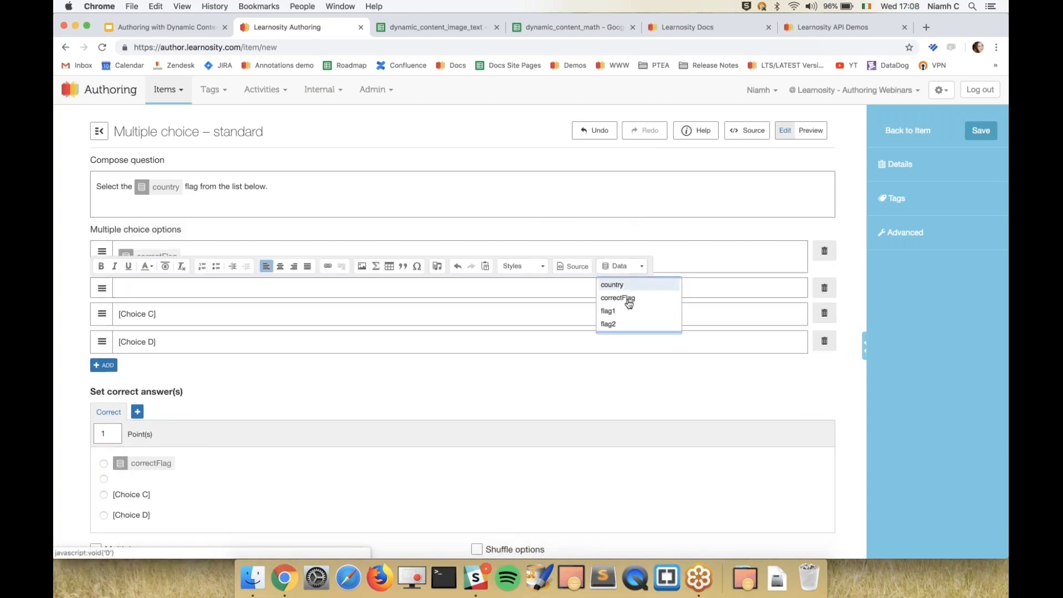
{"action": "left_click", "coordinate": [622, 311]}
{"action": "left_click", "coordinate": [602, 327]}
{"action": "key", "text": "BackSpace"}
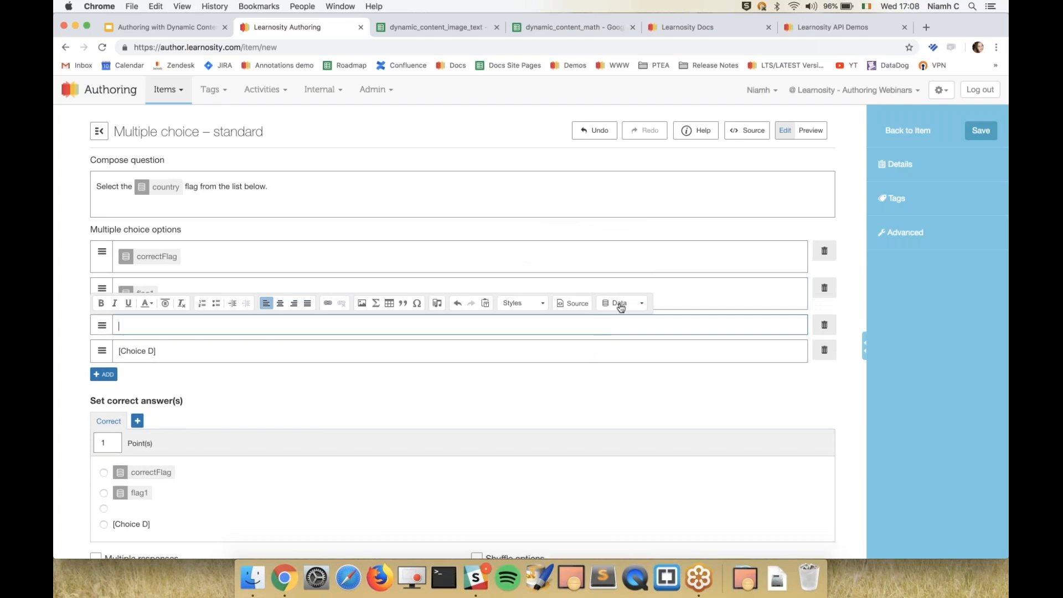
{"action": "left_click", "coordinate": [620, 303]}
{"action": "left_click", "coordinate": [607, 358]}
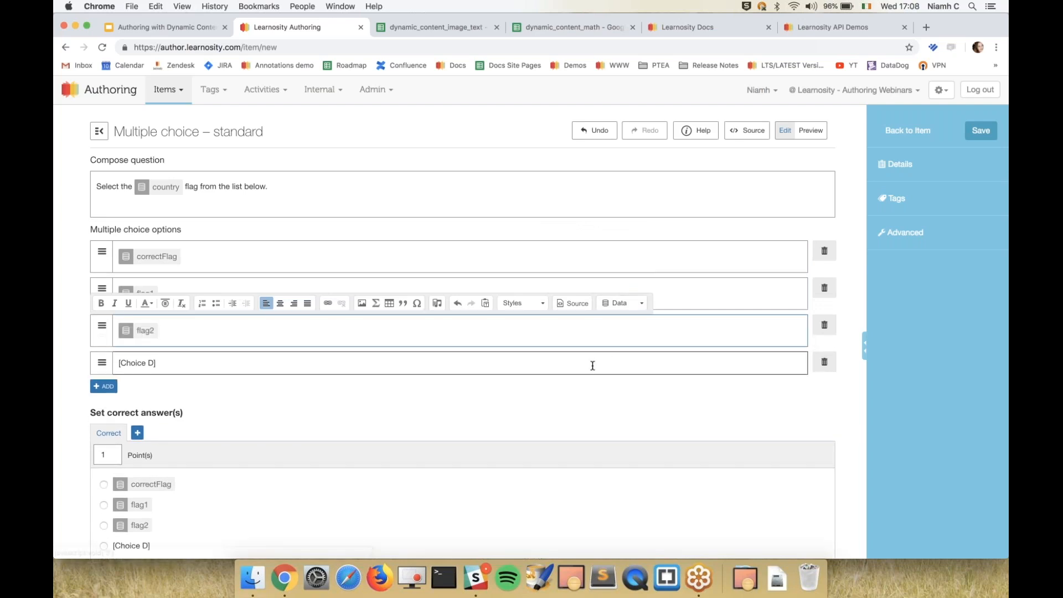
Delete the unused choice D from the multiple choice options.
{"action": "left_click", "coordinate": [591, 365]}
{"action": "left_click", "coordinate": [577, 408]}
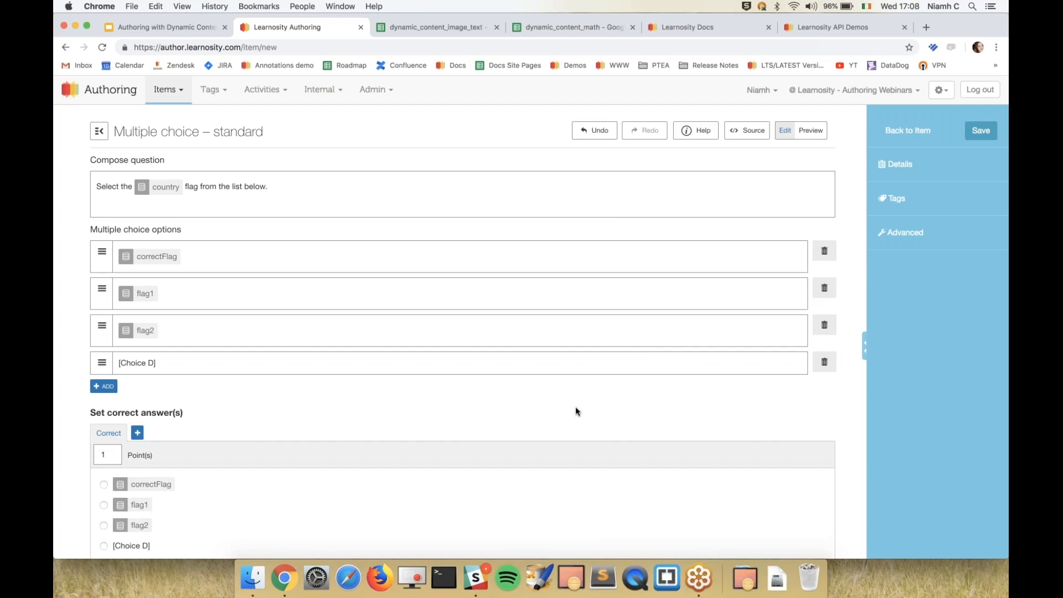
{"action": "left_click", "coordinate": [825, 361]}
Set correctFlag as the correct answer and enable shuffling of the options.
{"action": "scroll", "coordinate": [664, 386], "scroll_direction": "down", "scroll_amount": 3}
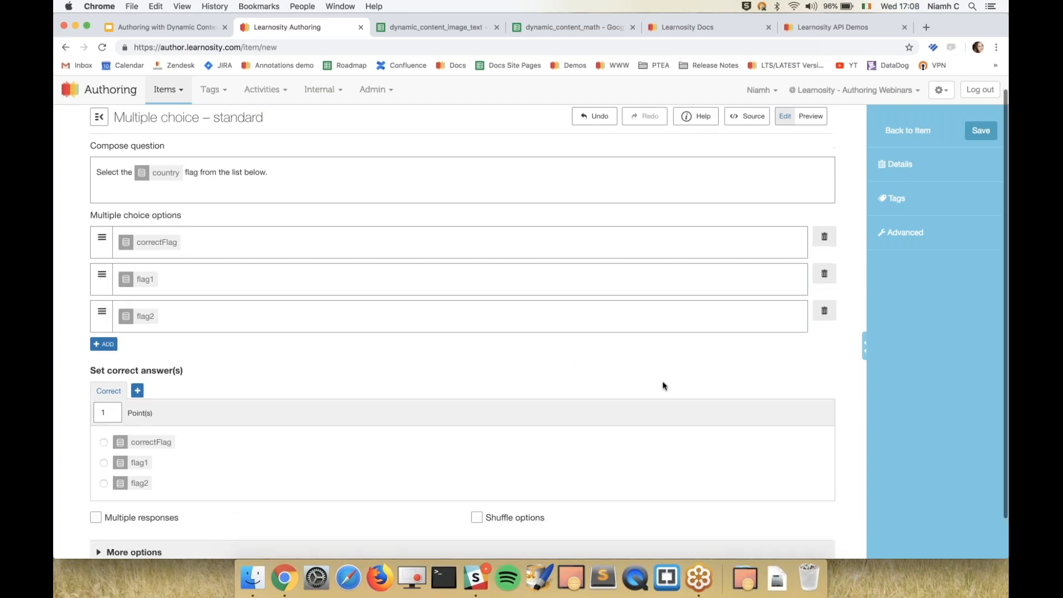
{"action": "left_click", "coordinate": [185, 399]}
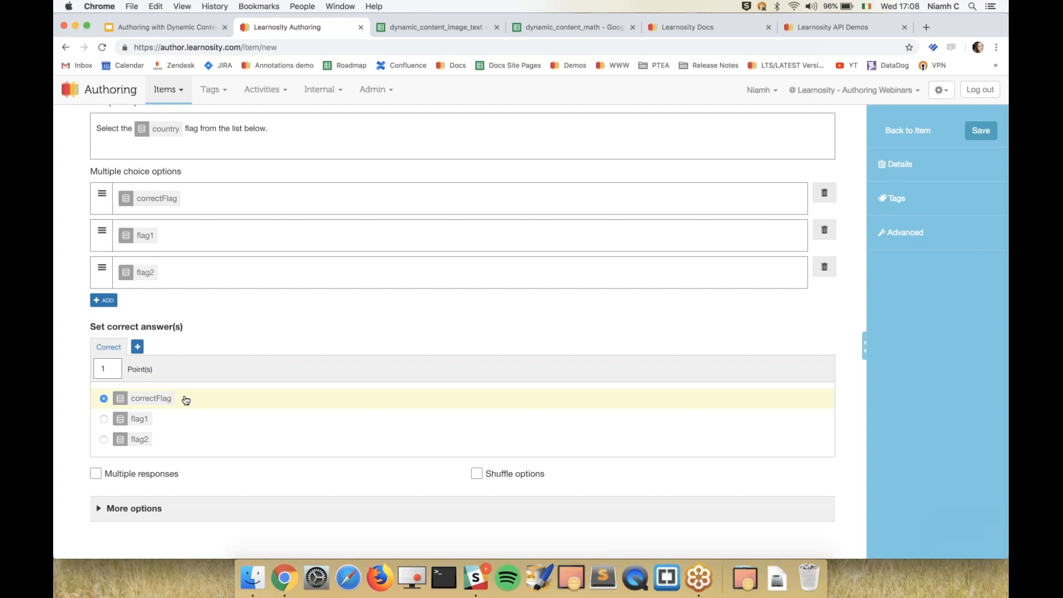
{"action": "left_click", "coordinate": [477, 473]}
{"action": "scroll", "coordinate": [603, 371], "scroll_direction": "up", "scroll_amount": 2}
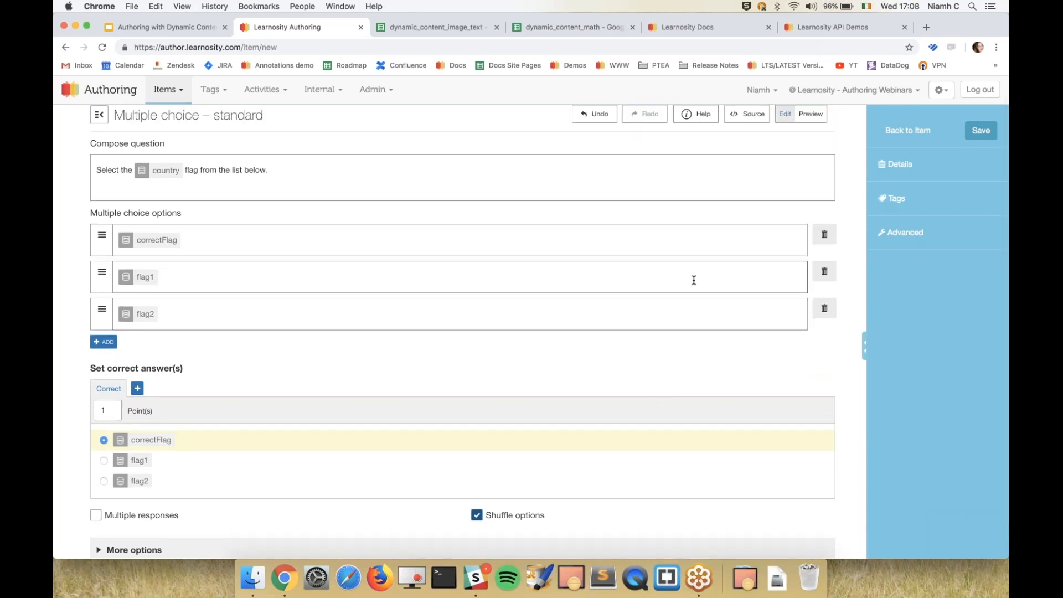
Preview the question, answer it with the Croatian flag and show the answers.
{"action": "left_click", "coordinate": [810, 114]}
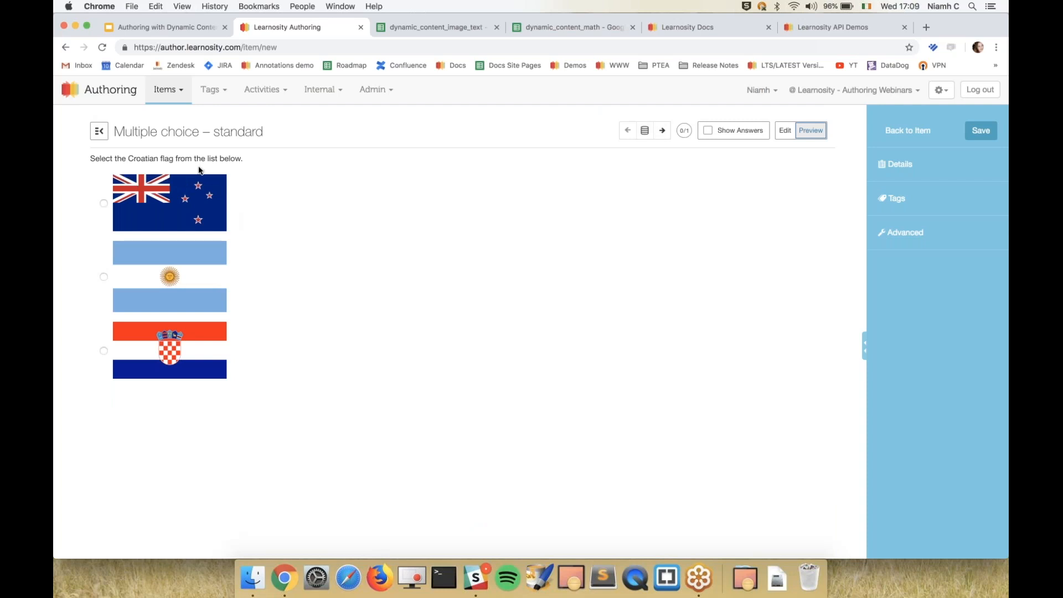
{"action": "left_click", "coordinate": [153, 336]}
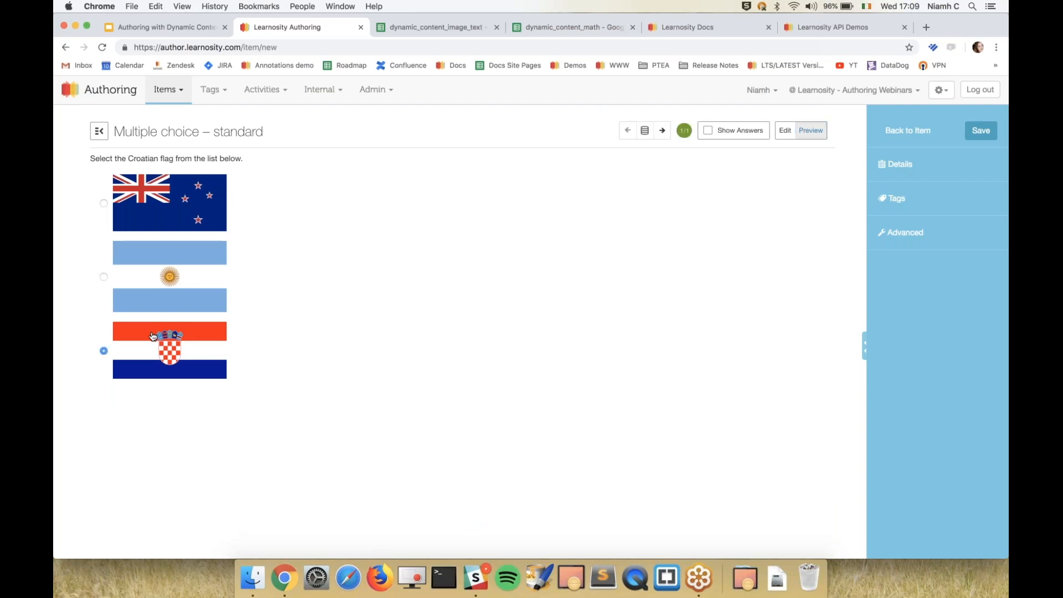
{"action": "left_click", "coordinate": [716, 139]}
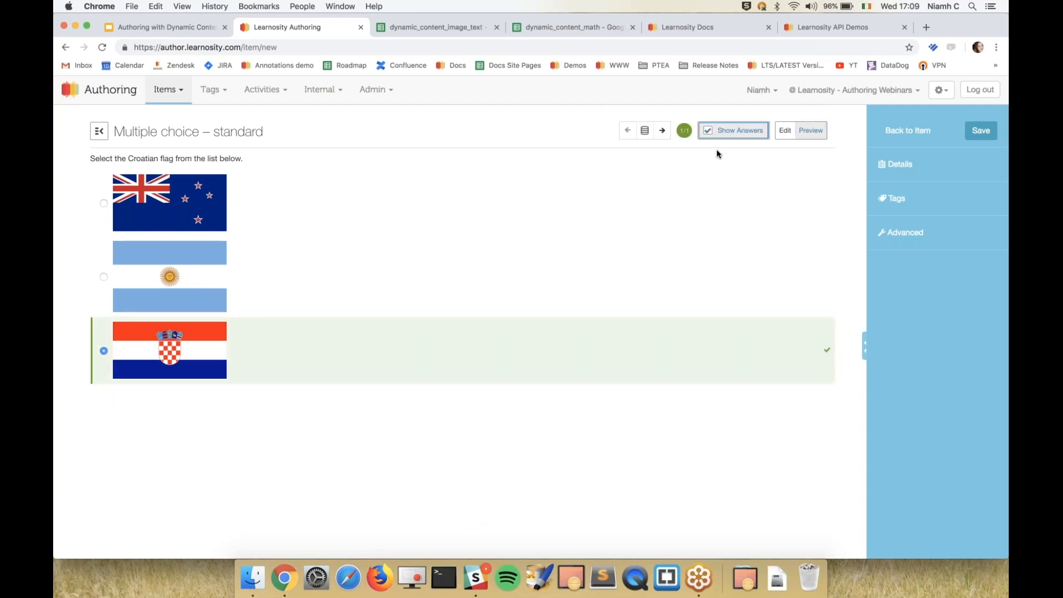
Step through the previewed data rows, answering the Argentinian, New Zealand and Portuguese flag questions, and go back to an earlier row.
{"action": "left_click", "coordinate": [662, 131]}
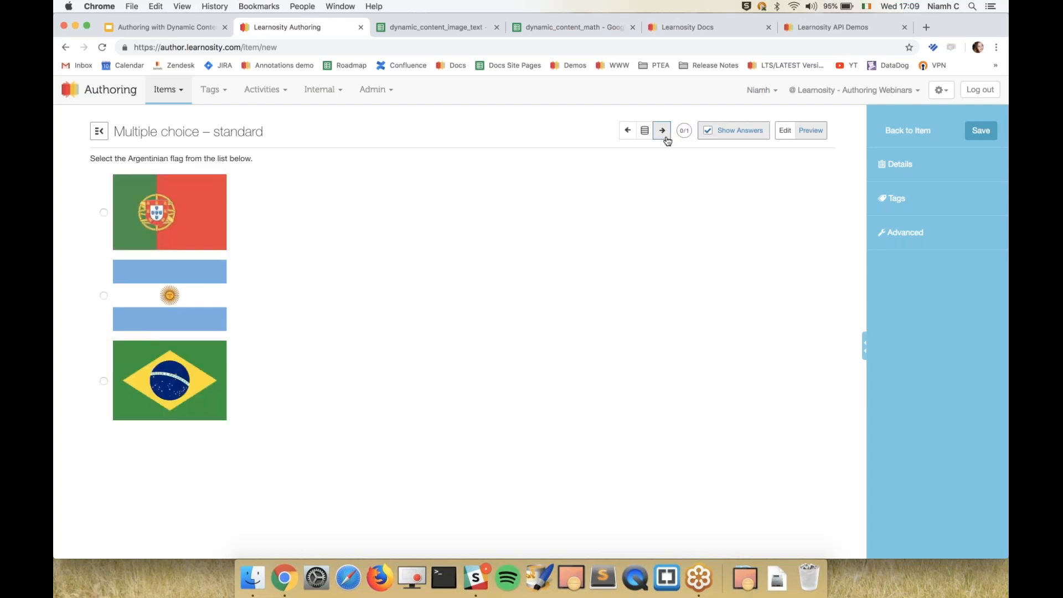
{"action": "left_click", "coordinate": [180, 291]}
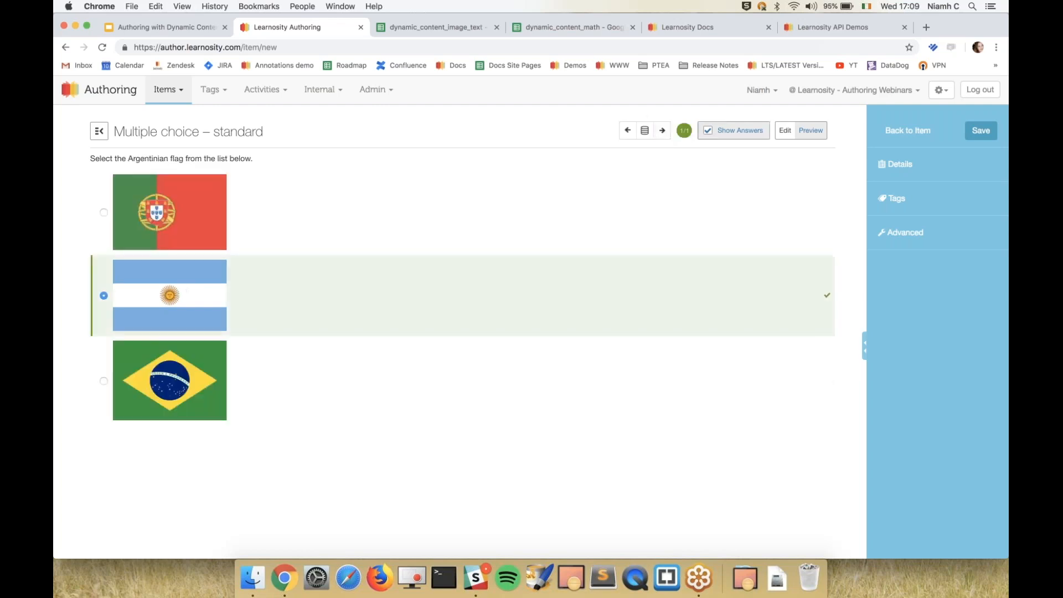
{"action": "left_click", "coordinate": [662, 130]}
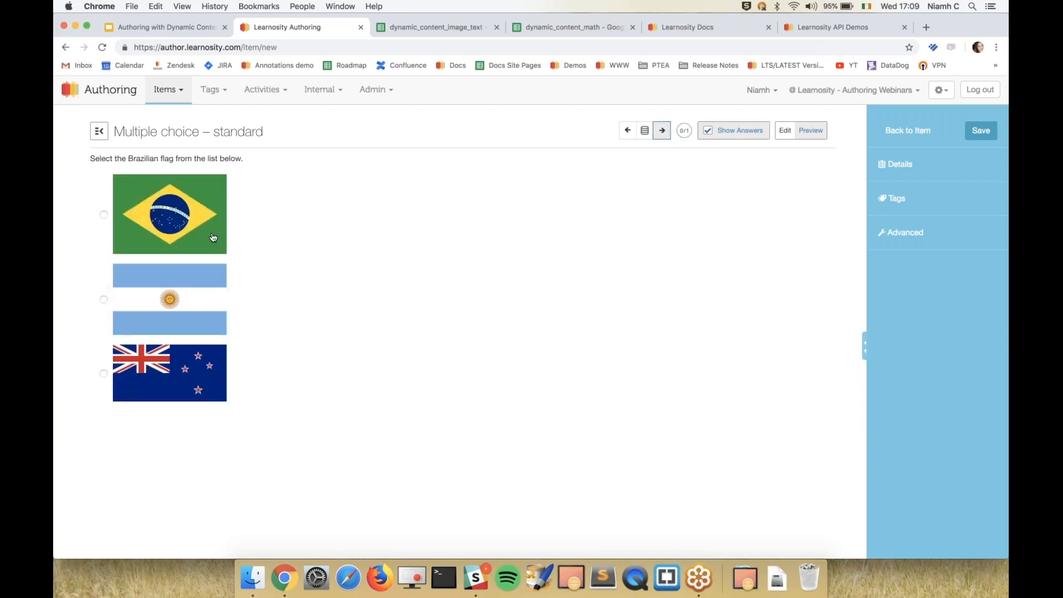
{"action": "left_click", "coordinate": [662, 131]}
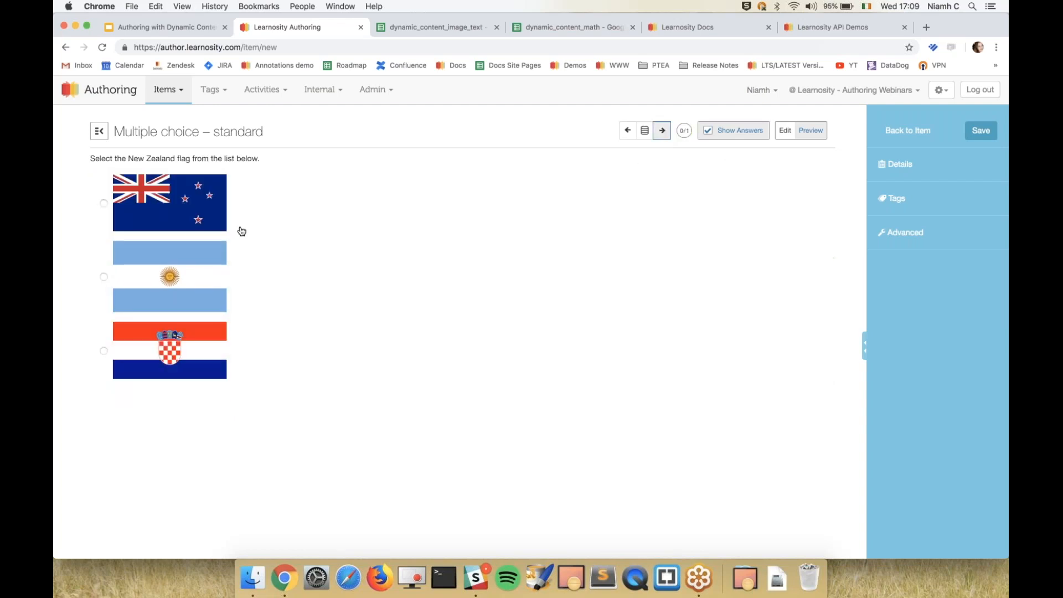
{"action": "left_click", "coordinate": [207, 220]}
{"action": "left_click", "coordinate": [662, 130]}
{"action": "left_click", "coordinate": [204, 244]}
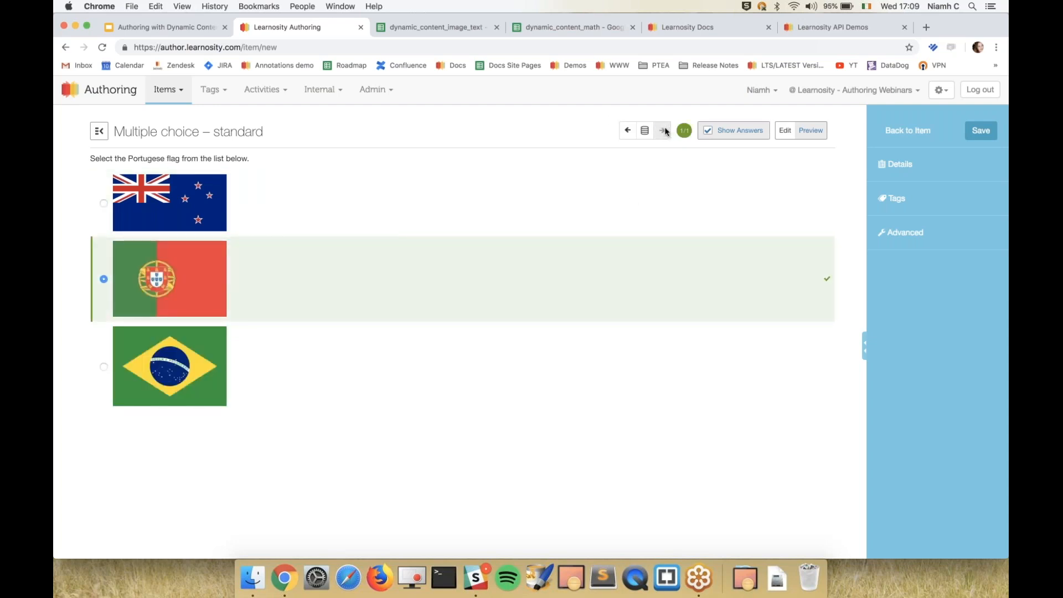
{"action": "left_click", "coordinate": [631, 133]}
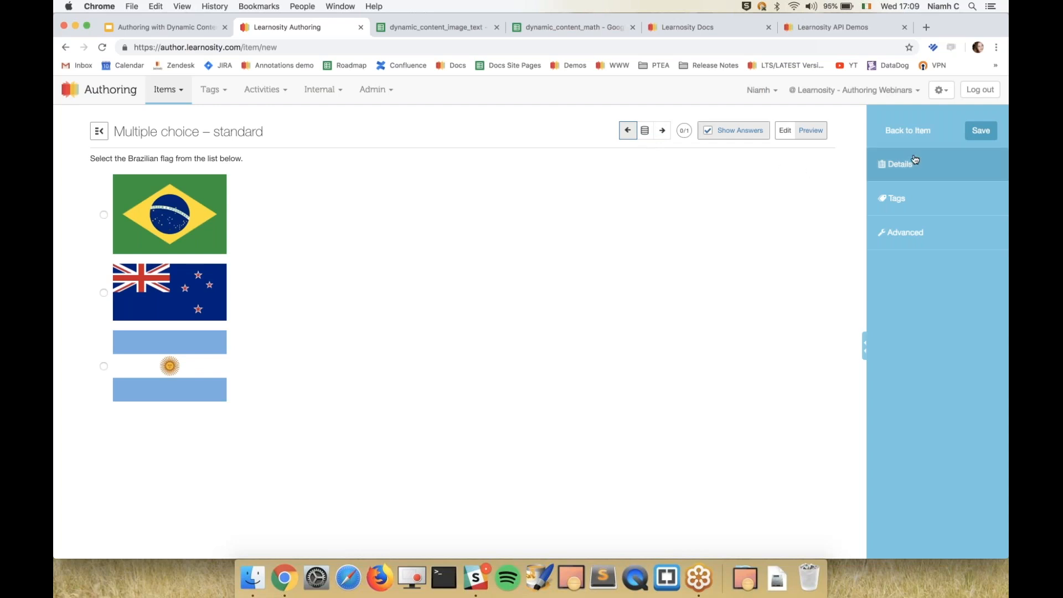
Save the question, preview the whole item and save the item again.
{"action": "left_click", "coordinate": [978, 131]}
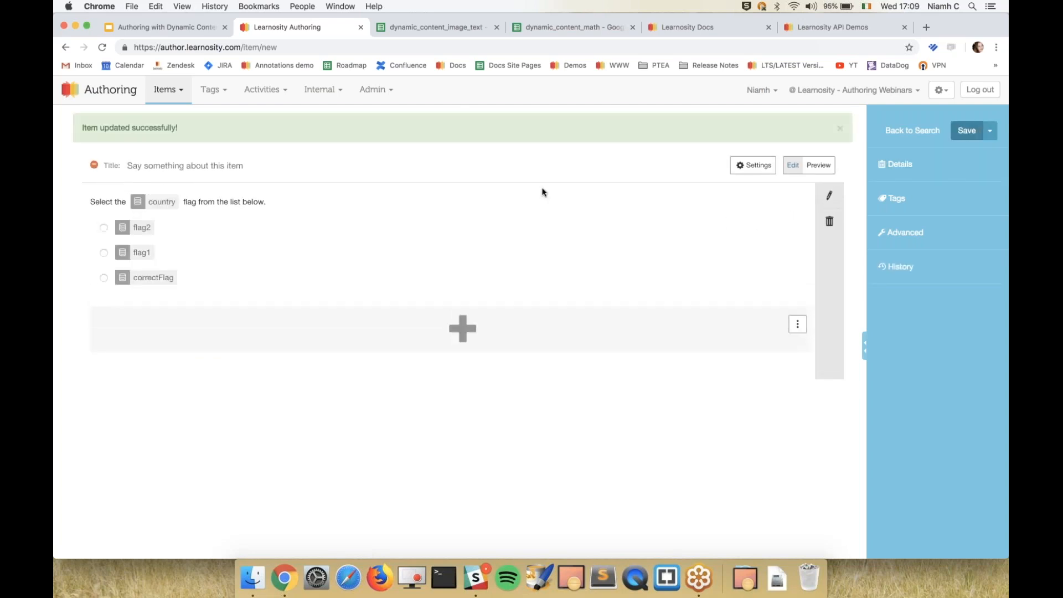
{"action": "left_click", "coordinate": [809, 165]}
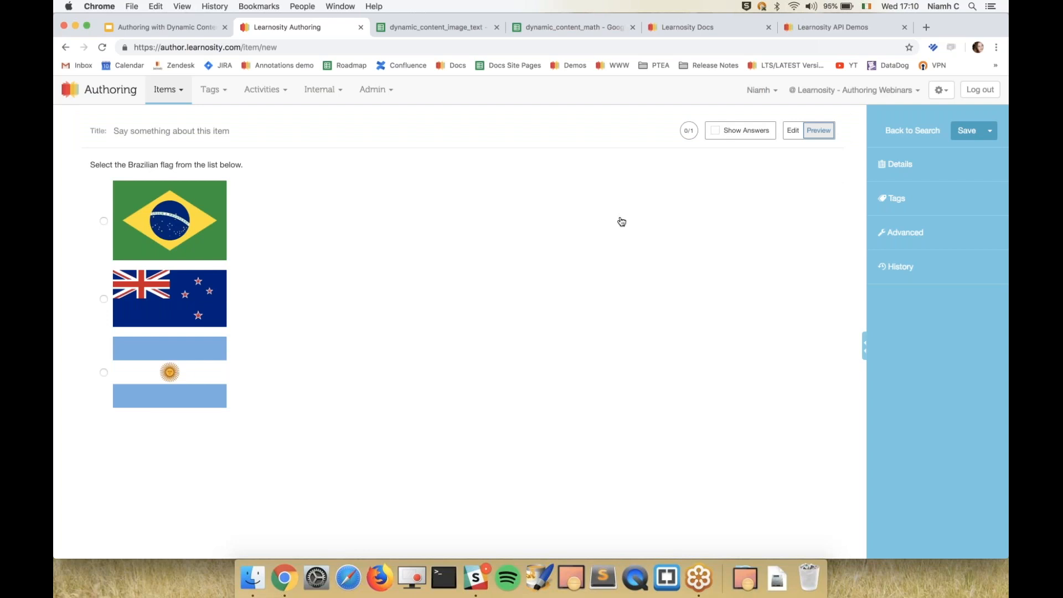
{"action": "left_click", "coordinate": [967, 130]}
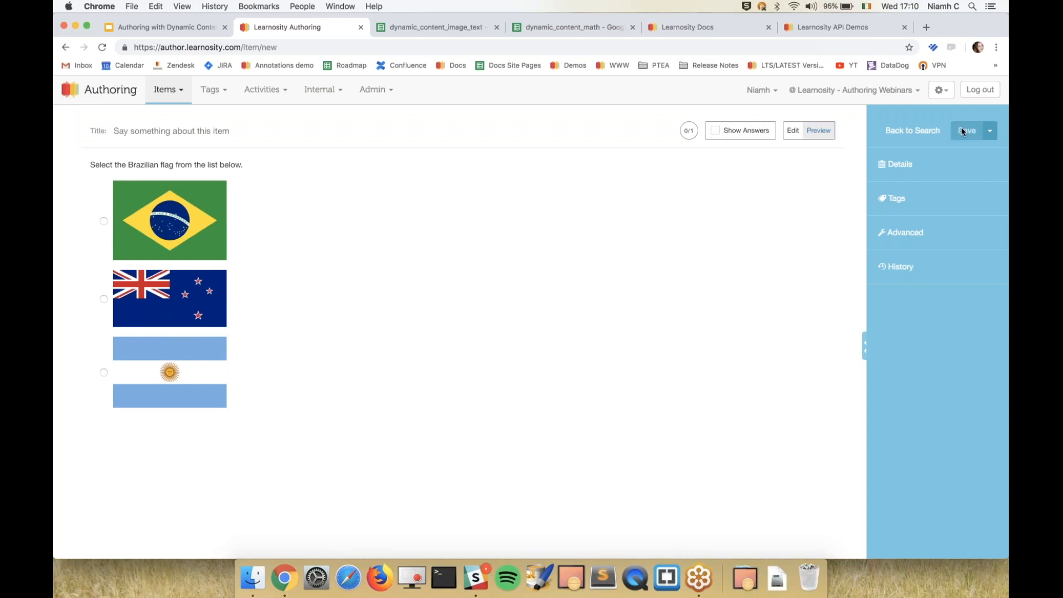
Create another new item from the items list and open its data table settings.
{"action": "left_click", "coordinate": [168, 89]}
{"action": "left_click", "coordinate": [173, 115]}
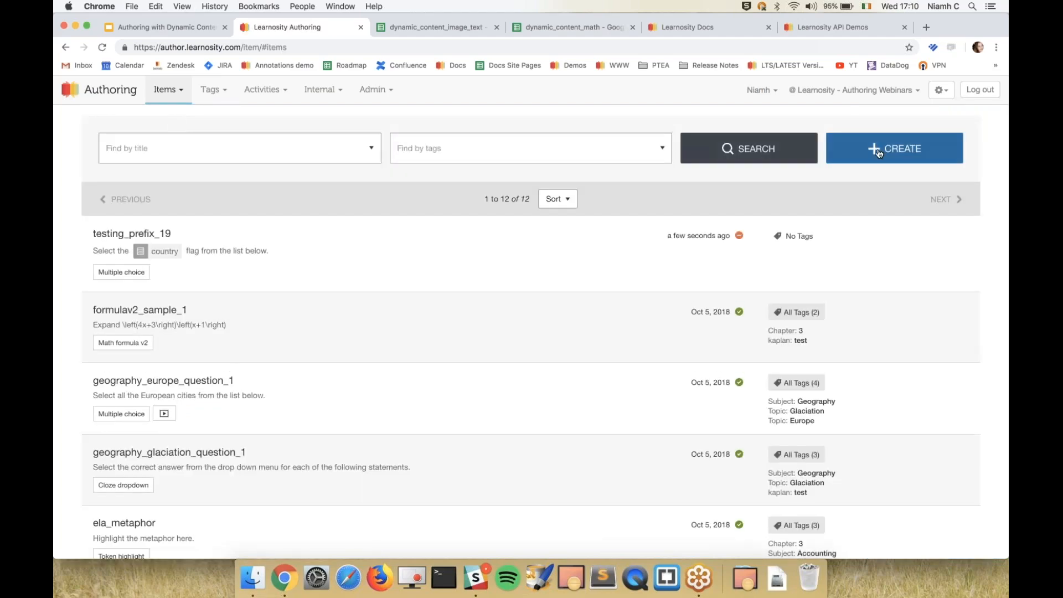
{"action": "left_click", "coordinate": [879, 154]}
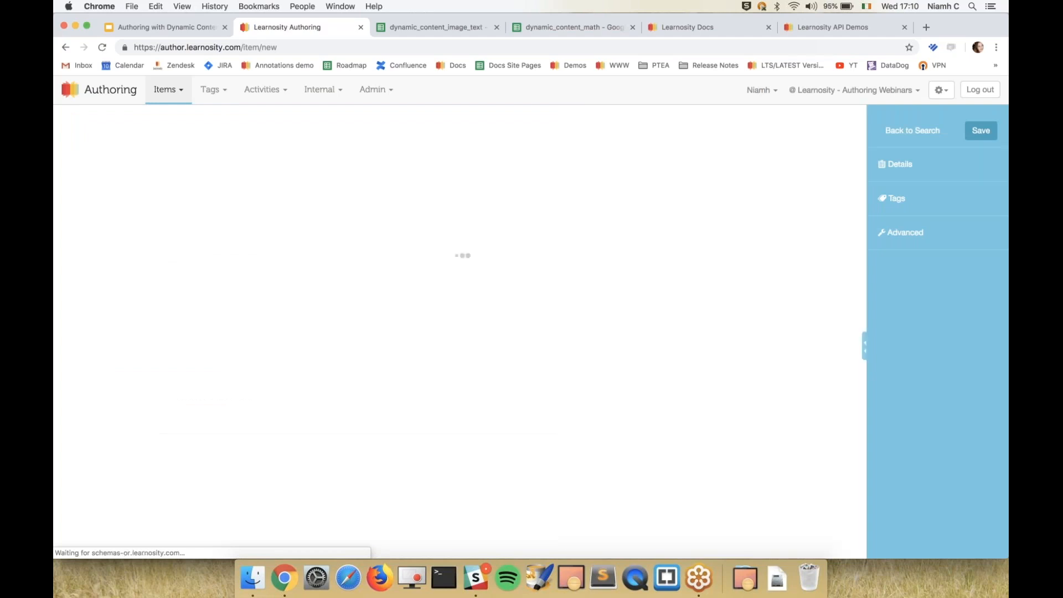
{"action": "left_click", "coordinate": [741, 130]}
{"action": "left_click", "coordinate": [533, 170]}
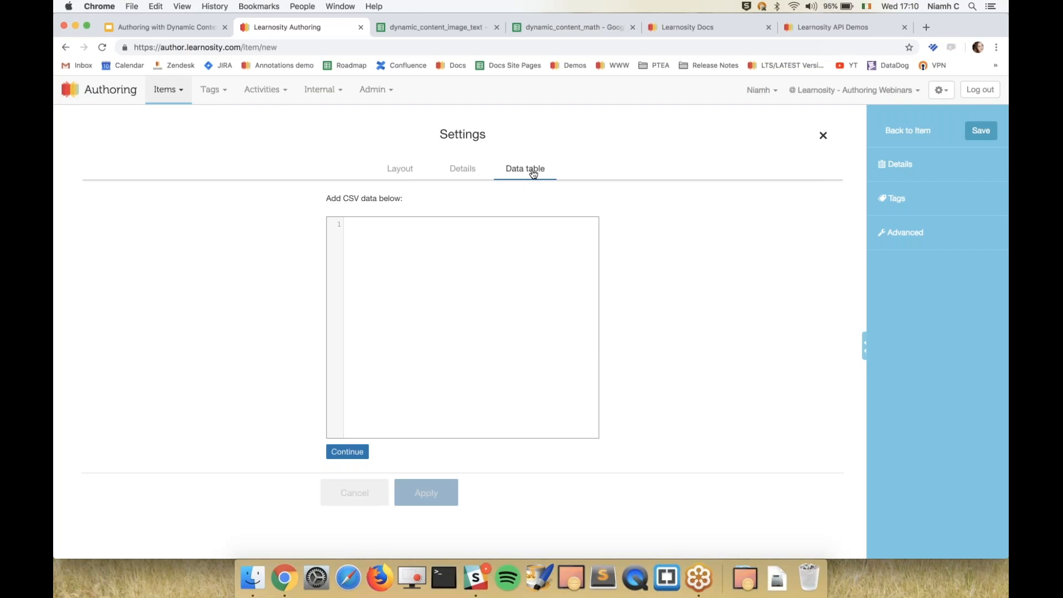
Examine the expression and result headers and the row 3 entries in the dynamic_content_math spreadsheet.
{"action": "left_click", "coordinate": [540, 34]}
{"action": "left_click", "coordinate": [152, 191]}
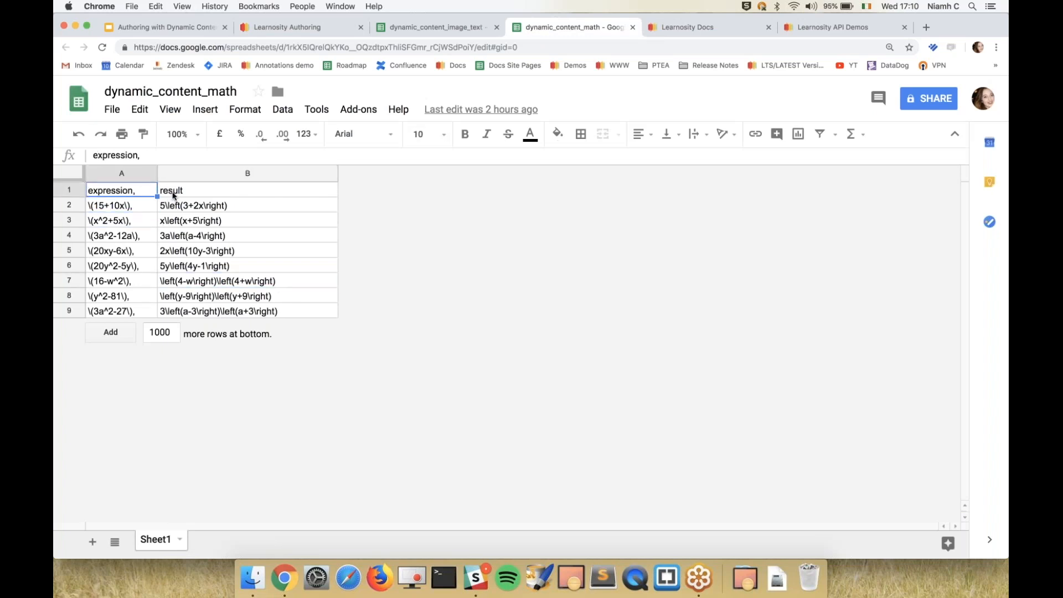
{"action": "left_click", "coordinate": [174, 194]}
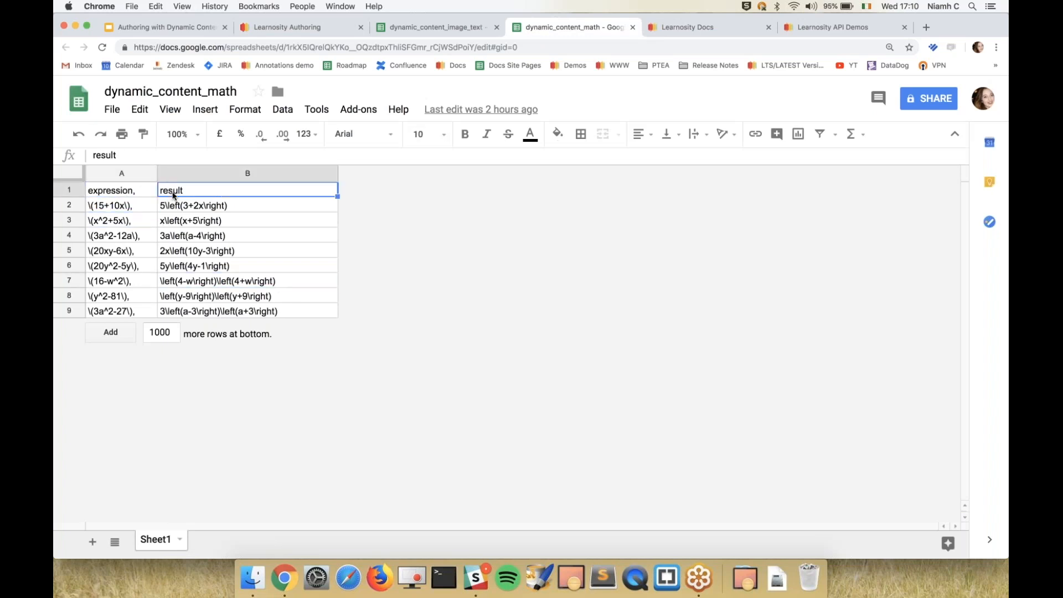
{"action": "left_click", "coordinate": [136, 222]}
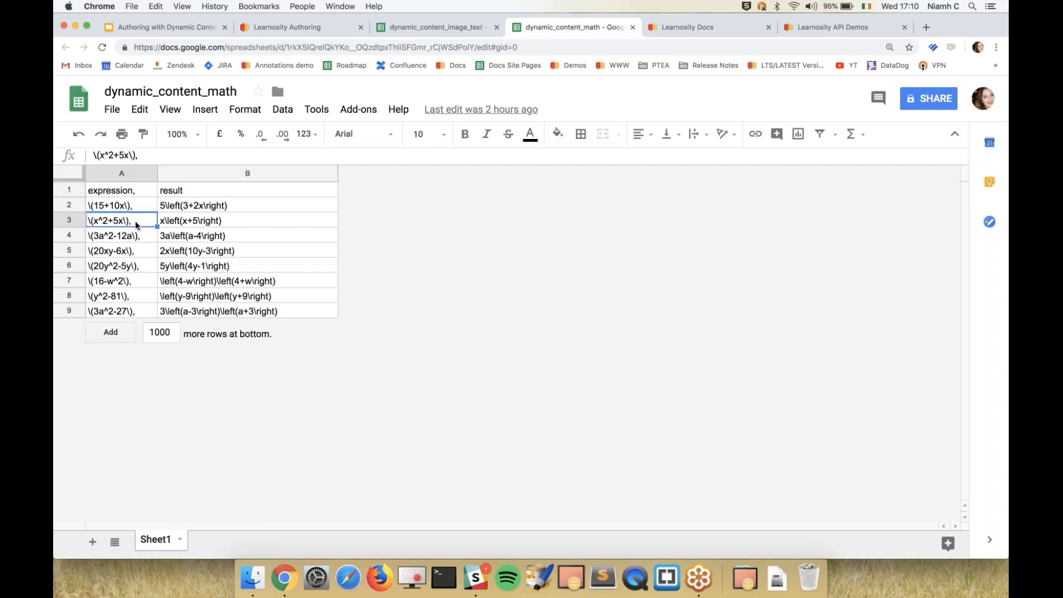
{"action": "left_click", "coordinate": [176, 224]}
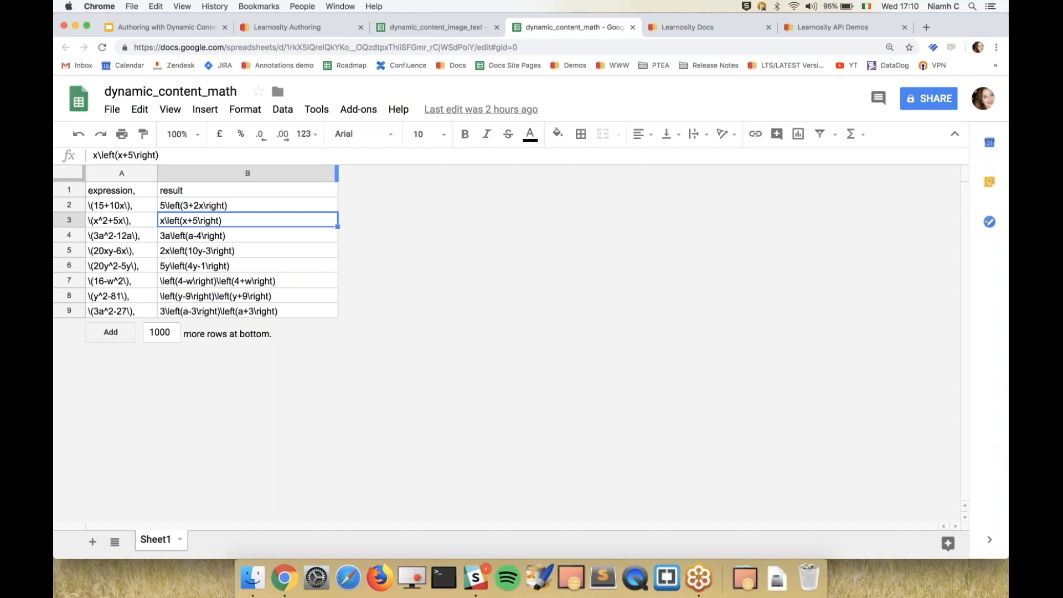
Look up the Using LaTeX reference in the Formula & Math Engine section of the Learnosity Docs author guide, and return to Learnosity Authoring.
{"action": "left_click", "coordinate": [719, 30]}
{"action": "left_click", "coordinate": [336, 130]}
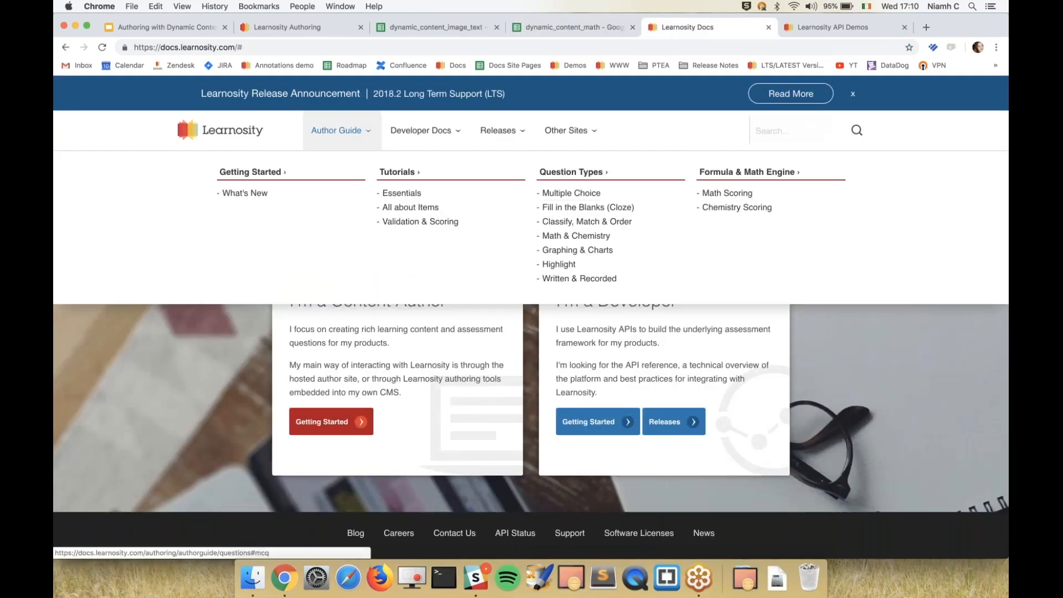
{"action": "left_click", "coordinate": [732, 172]}
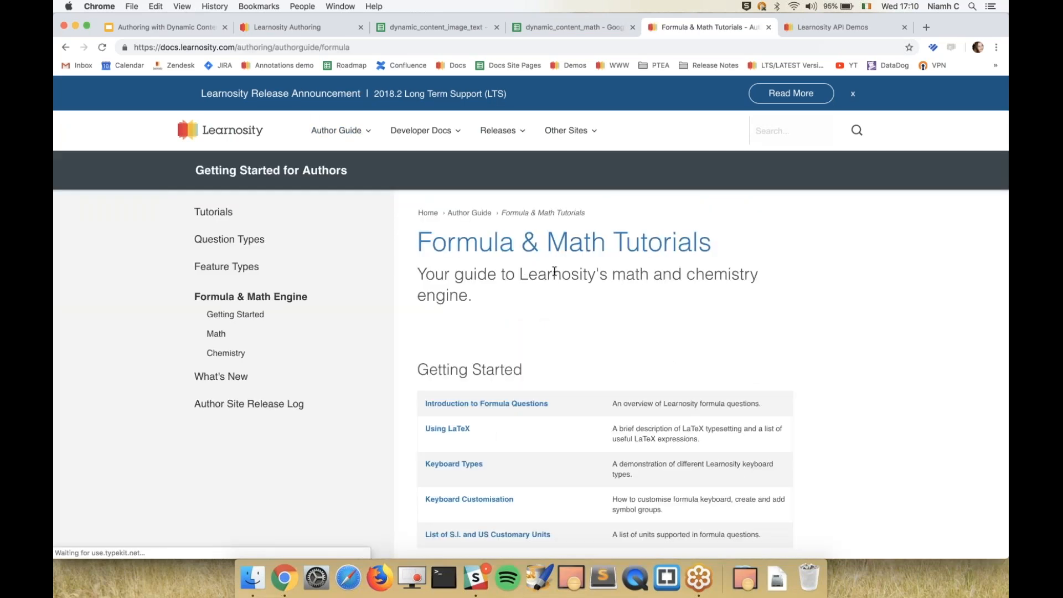
{"action": "left_click", "coordinate": [436, 433]}
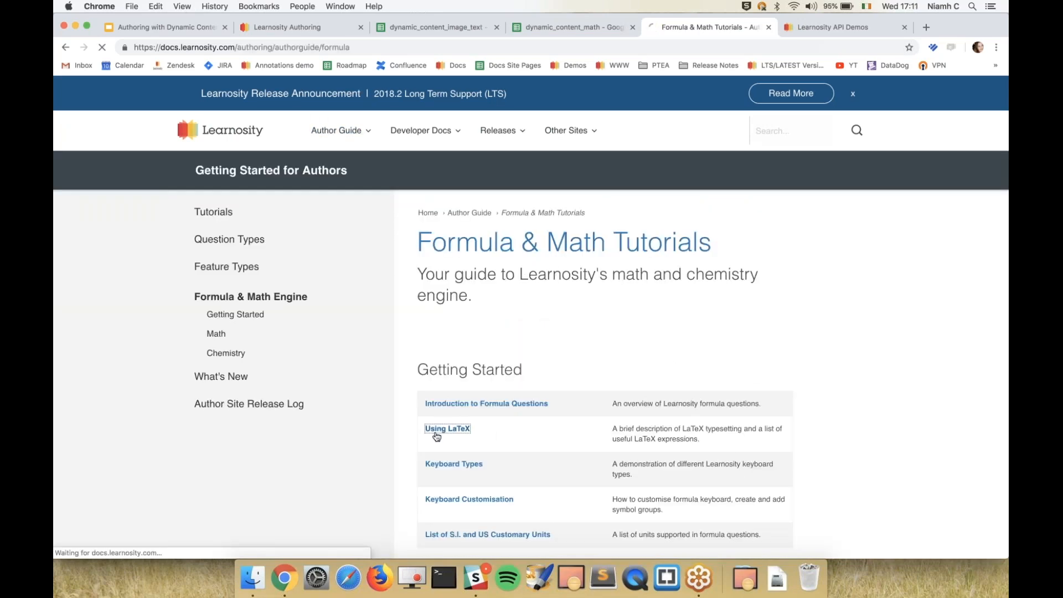
{"action": "scroll", "coordinate": [436, 436], "scroll_direction": "down", "scroll_amount": 10}
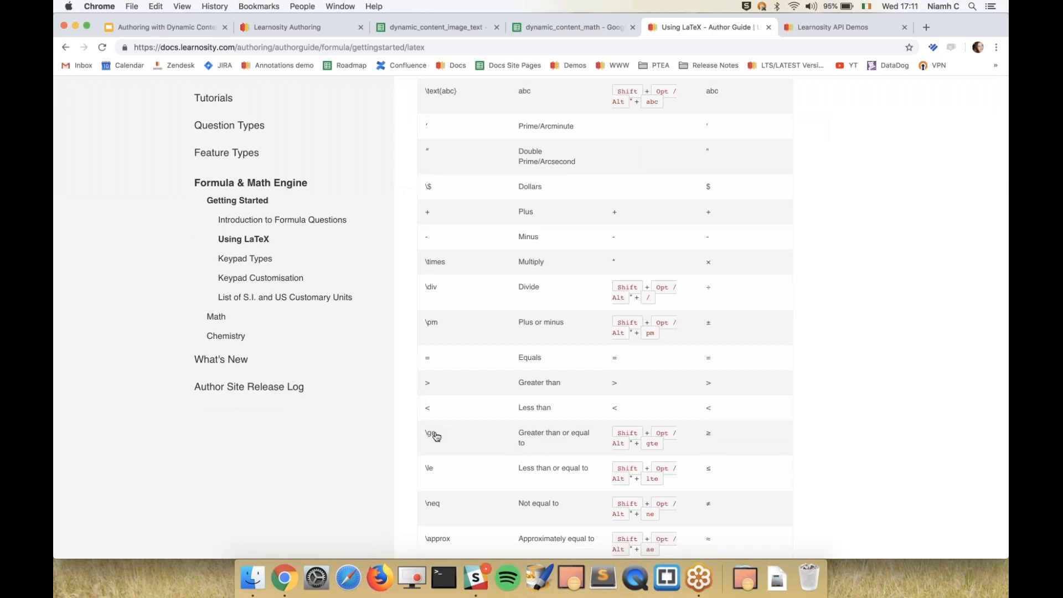
{"action": "left_click", "coordinate": [304, 31]}
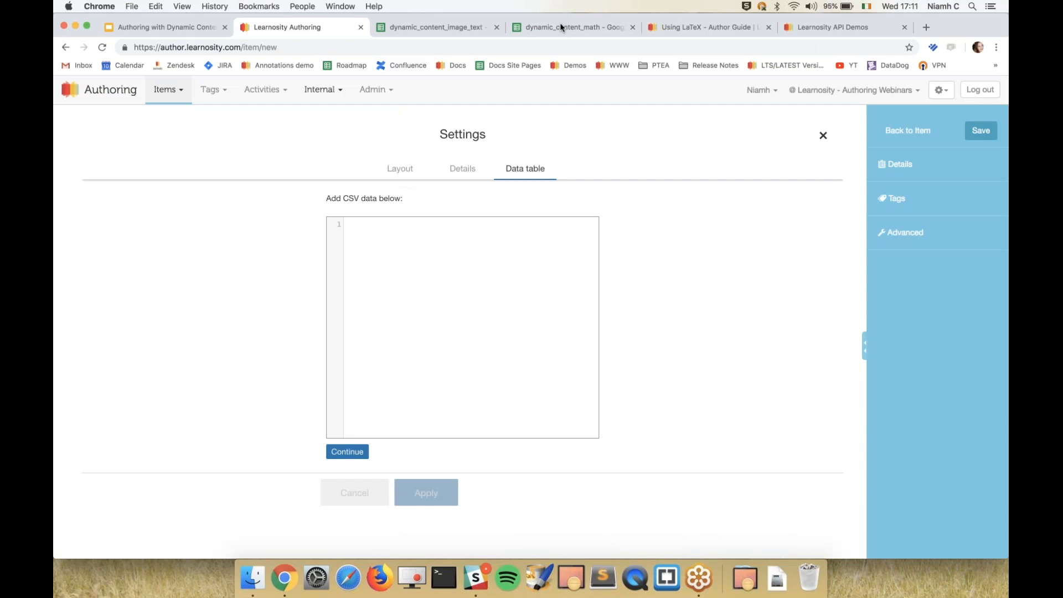
Examine the row 4 result in the dynamic_content_math spreadsheet and the Template and Value math fields in the Learnosity API Demos question editor.
{"action": "left_click", "coordinate": [561, 27]}
{"action": "left_click", "coordinate": [222, 235]}
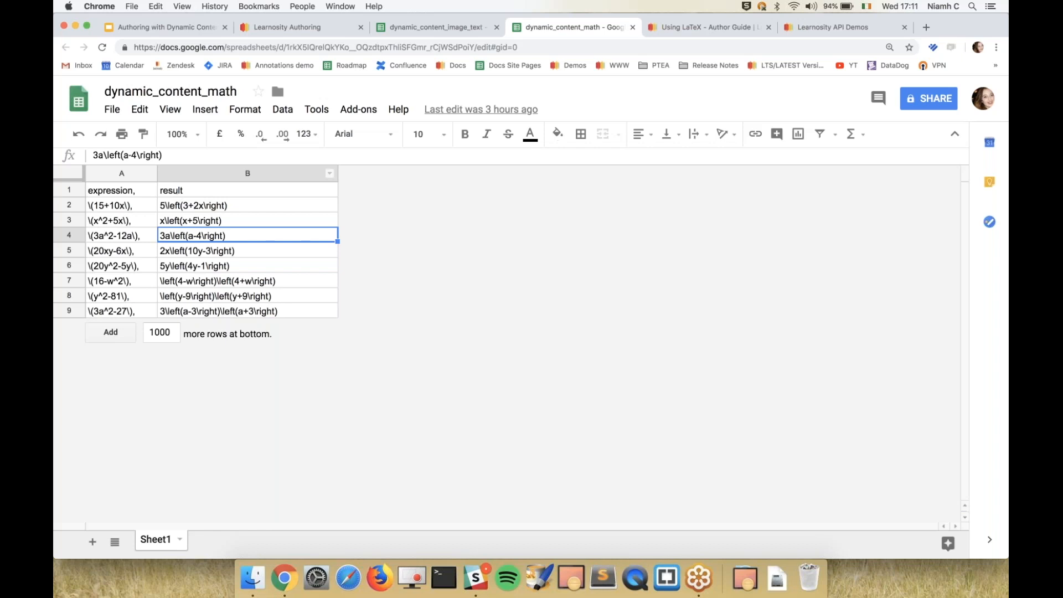
{"action": "left_click", "coordinate": [829, 27]}
{"action": "scroll", "coordinate": [416, 330], "scroll_direction": "down", "scroll_amount": 5}
{"action": "left_click", "coordinate": [427, 208]}
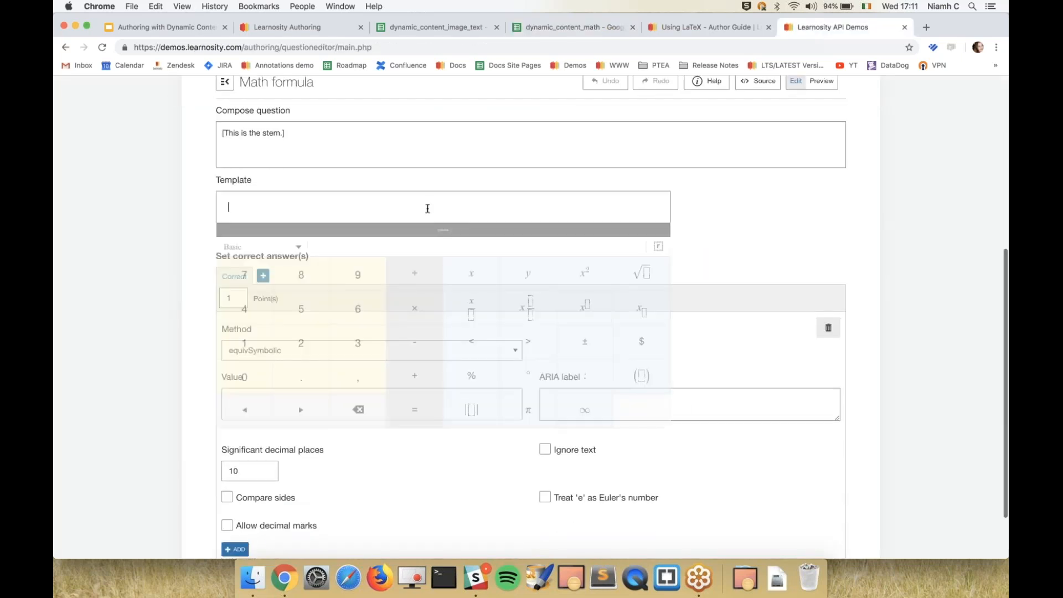
{"action": "left_click", "coordinate": [186, 315]}
{"action": "scroll", "coordinate": [186, 316], "scroll_direction": "down", "scroll_amount": 2}
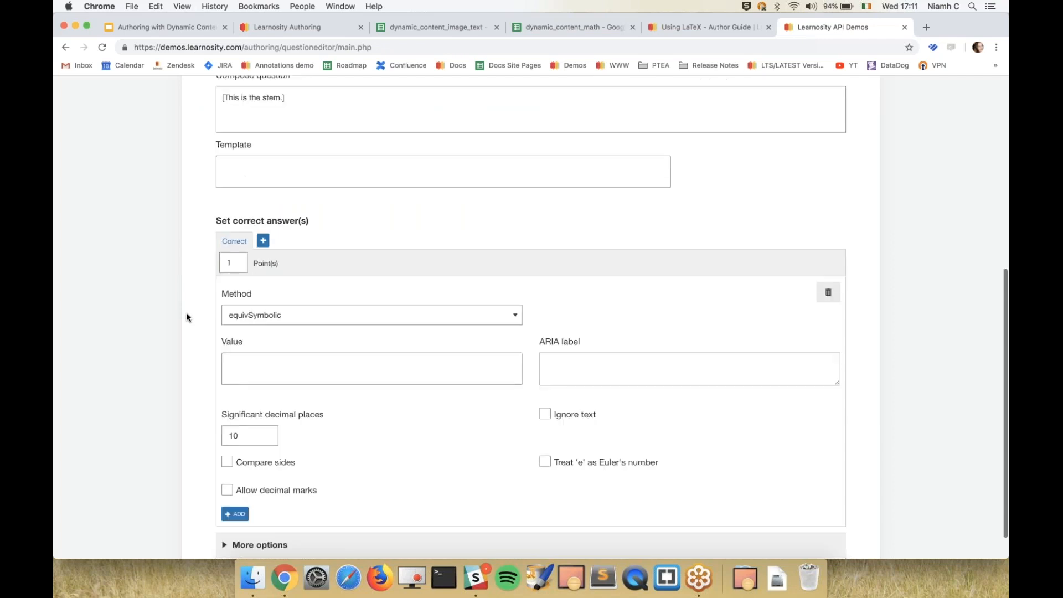
{"action": "left_click", "coordinate": [258, 346]}
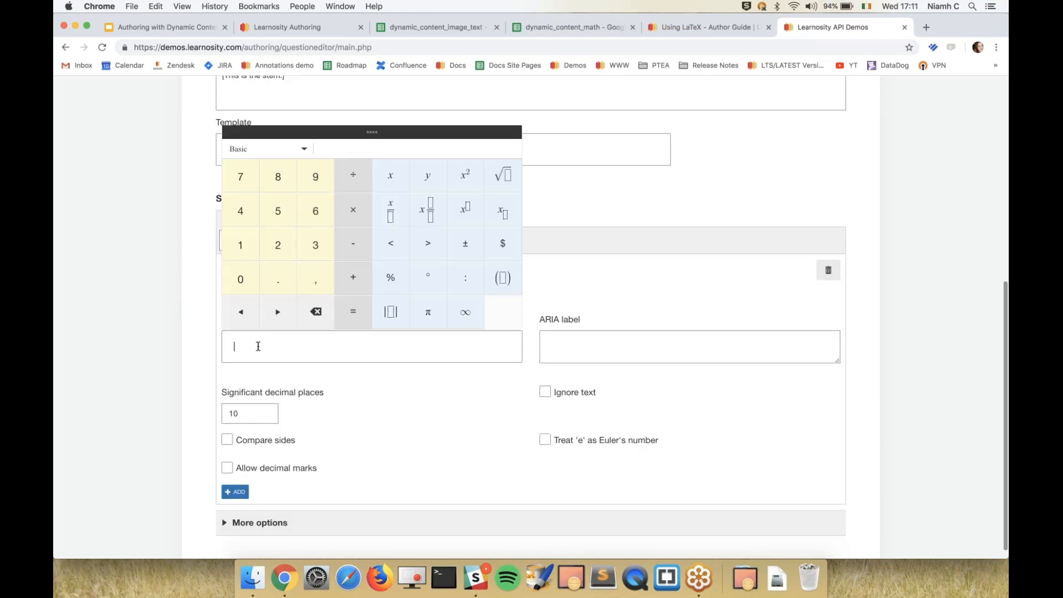
{"action": "left_click", "coordinate": [188, 359]}
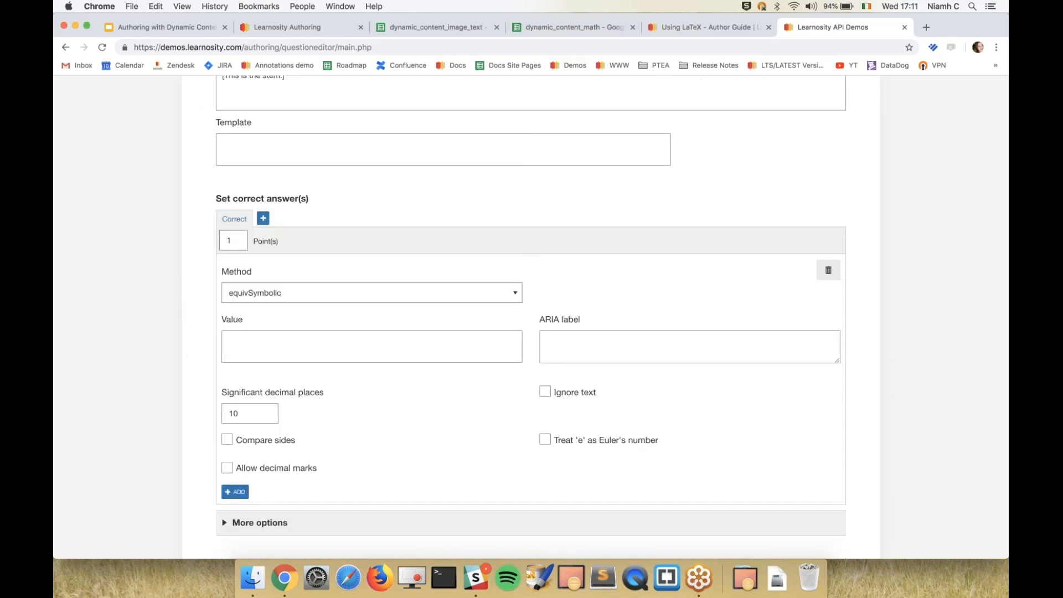
Compare the LaTeX delimiters of the expression entries in the dynamic_content_math spreadsheet with the demo question's stem field.
{"action": "left_click", "coordinate": [558, 25]}
{"action": "left_click", "coordinate": [256, 255]}
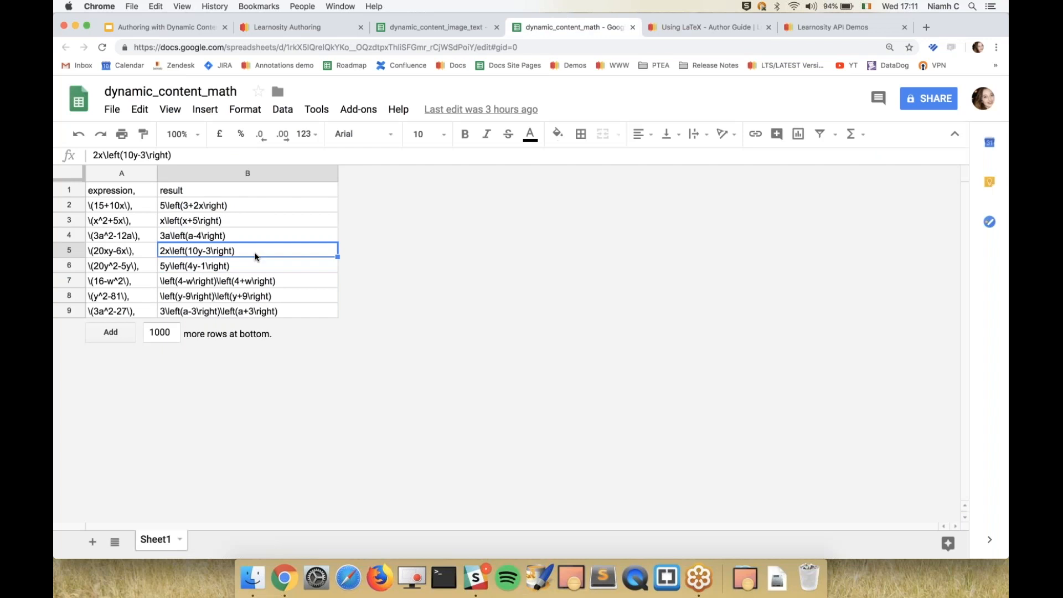
{"action": "left_click", "coordinate": [123, 207]}
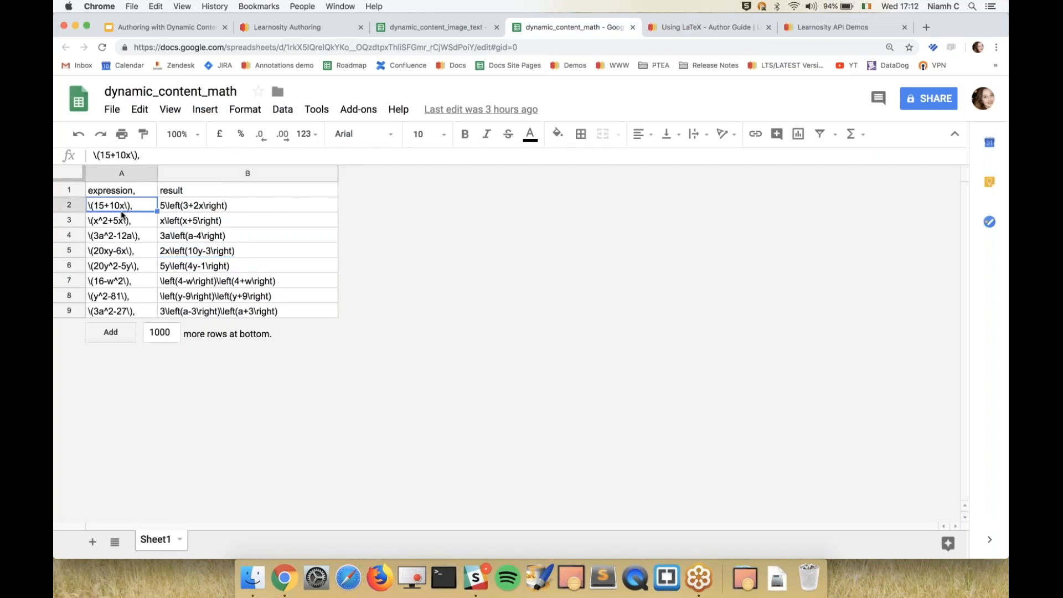
{"action": "left_click", "coordinate": [123, 216]}
{"action": "left_click", "coordinate": [118, 236]}
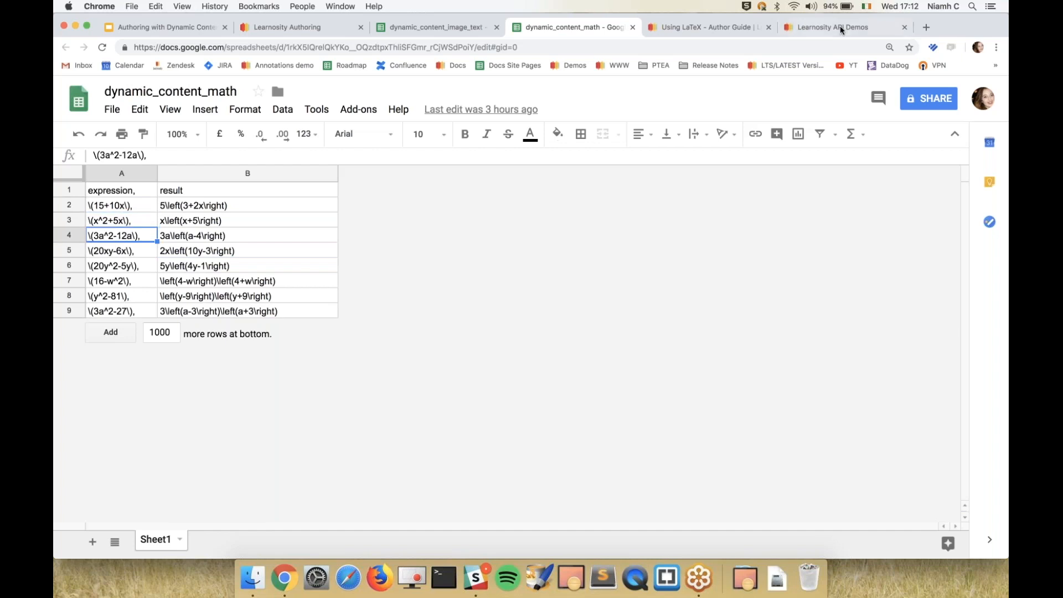
{"action": "left_click", "coordinate": [840, 29]}
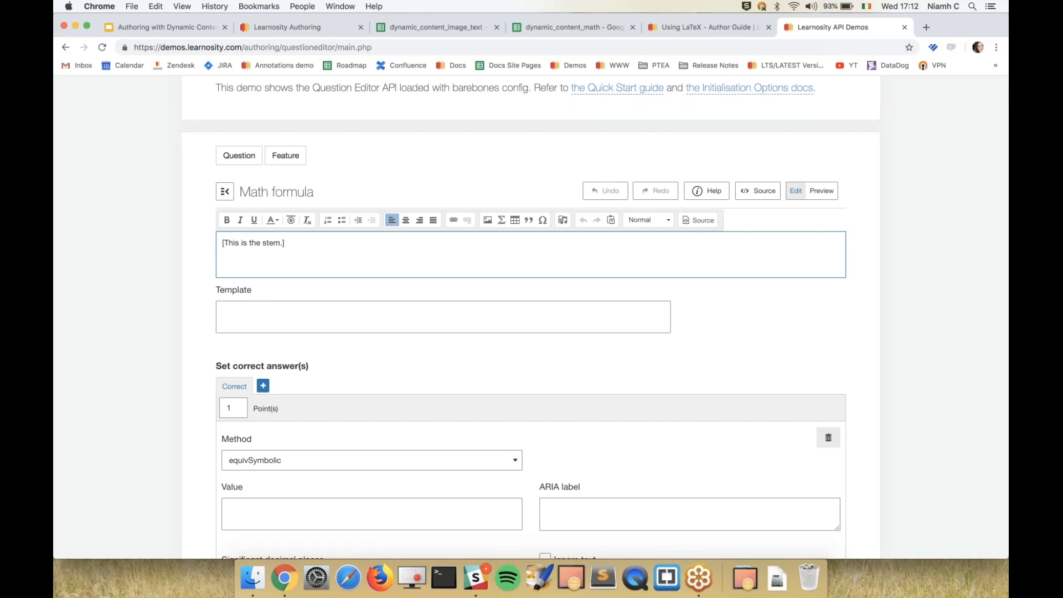
{"action": "left_click", "coordinate": [567, 33]}
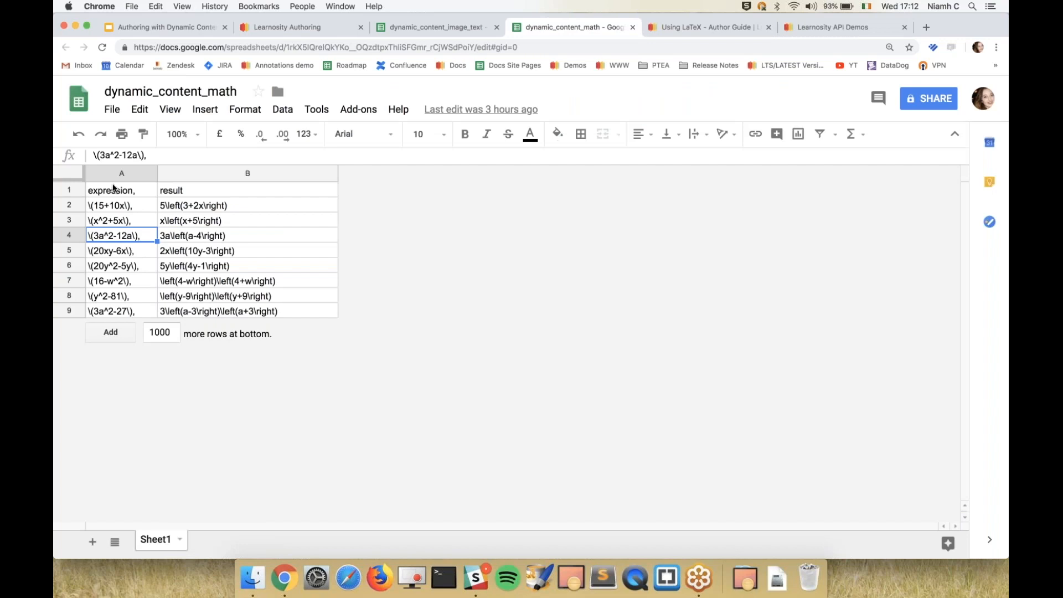
{"action": "double_click", "coordinate": [112, 205]}
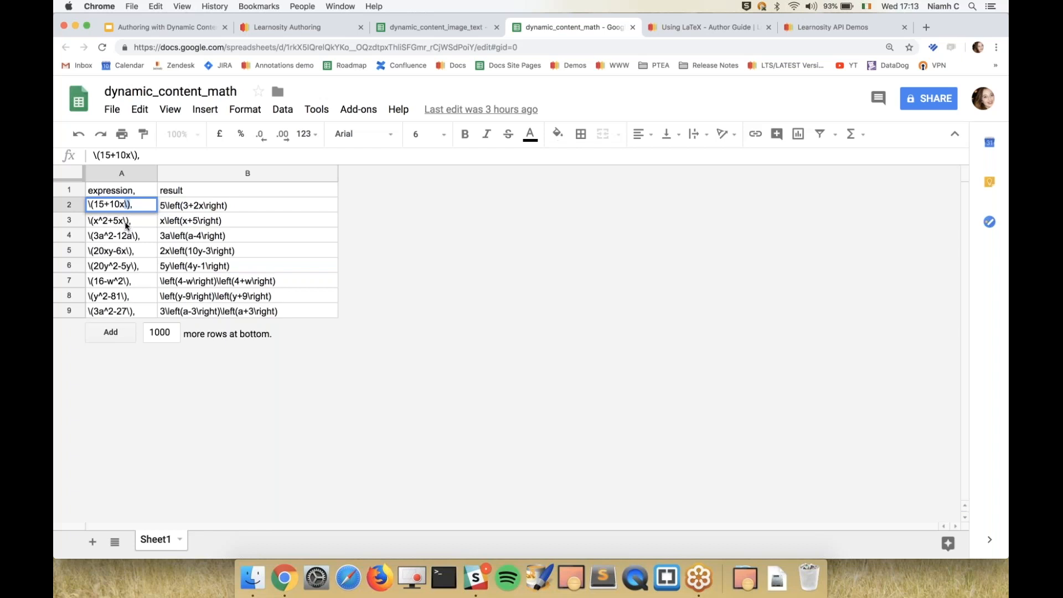
{"action": "left_click", "coordinate": [126, 225]}
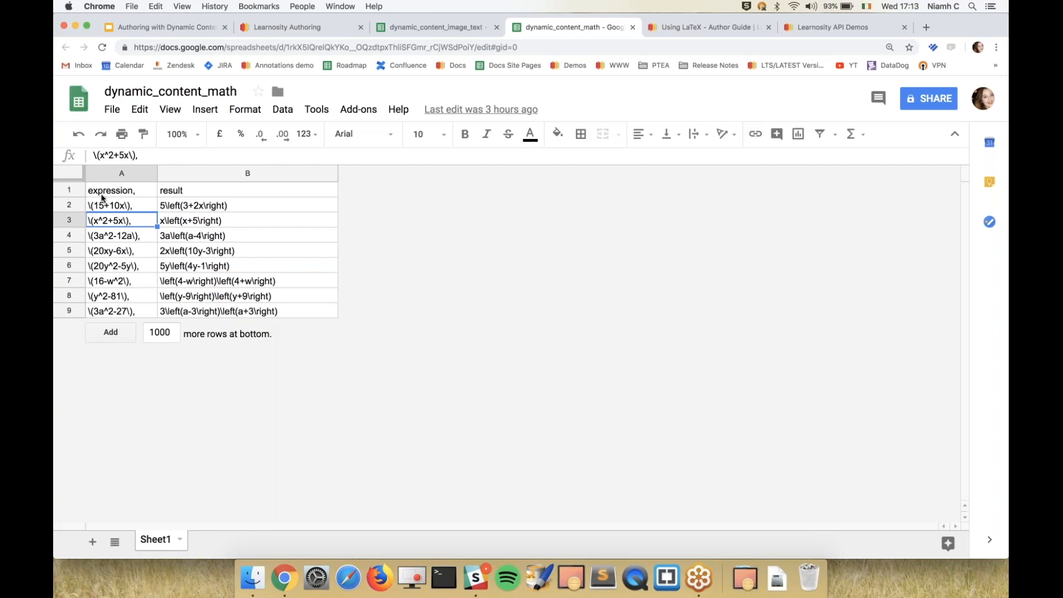
Copy the whole expression and result table from the spreadsheet into the new item's CSV data table in Learnosity Authoring and apply it.
{"action": "left_click", "coordinate": [69, 173]}
{"action": "key", "text": "super+c"}
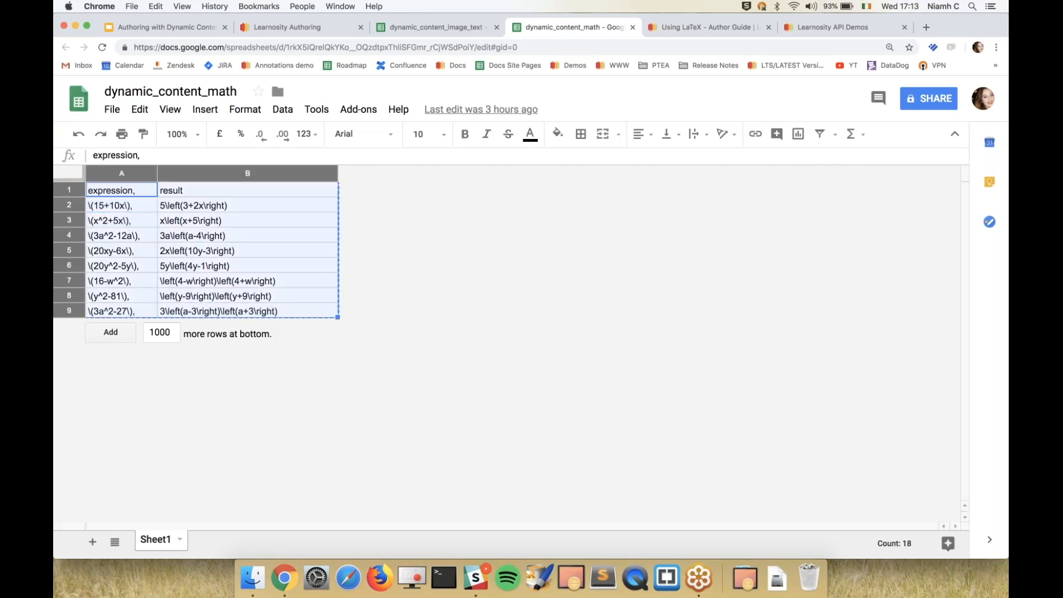
{"action": "left_click", "coordinate": [341, 31]}
{"action": "left_click", "coordinate": [472, 237]}
{"action": "key", "text": "super+v"}
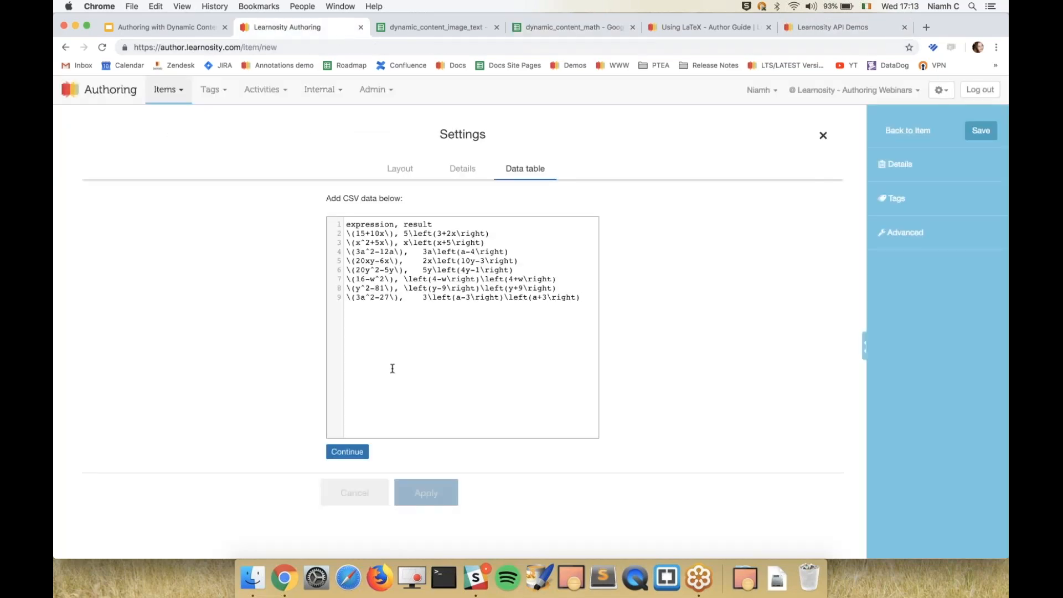
{"action": "left_click", "coordinate": [347, 453]}
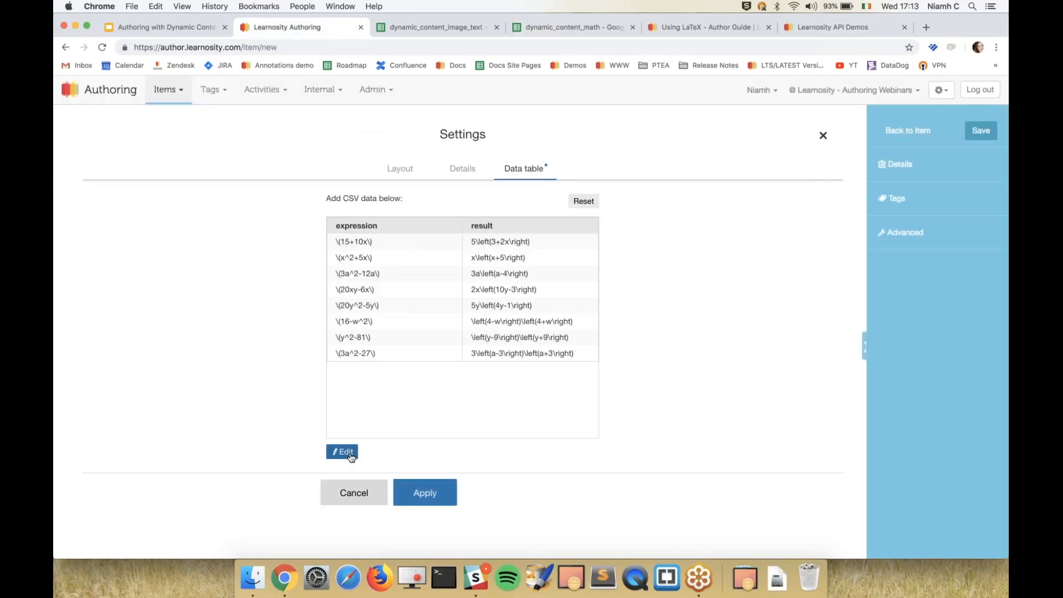
{"action": "left_click", "coordinate": [442, 495]}
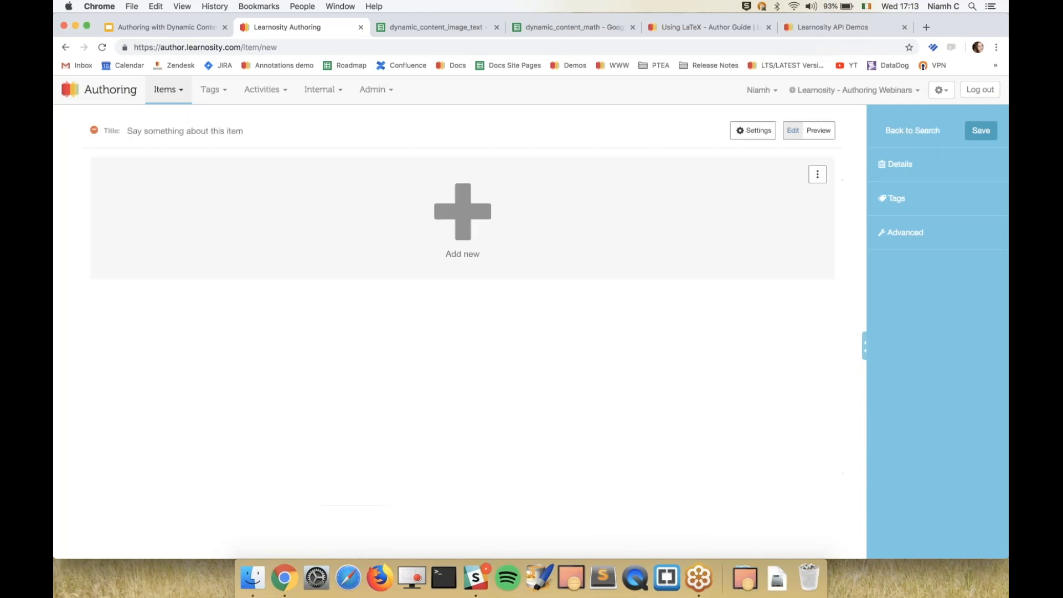
Add a Math formula question to the item.
{"action": "left_click", "coordinate": [446, 277]}
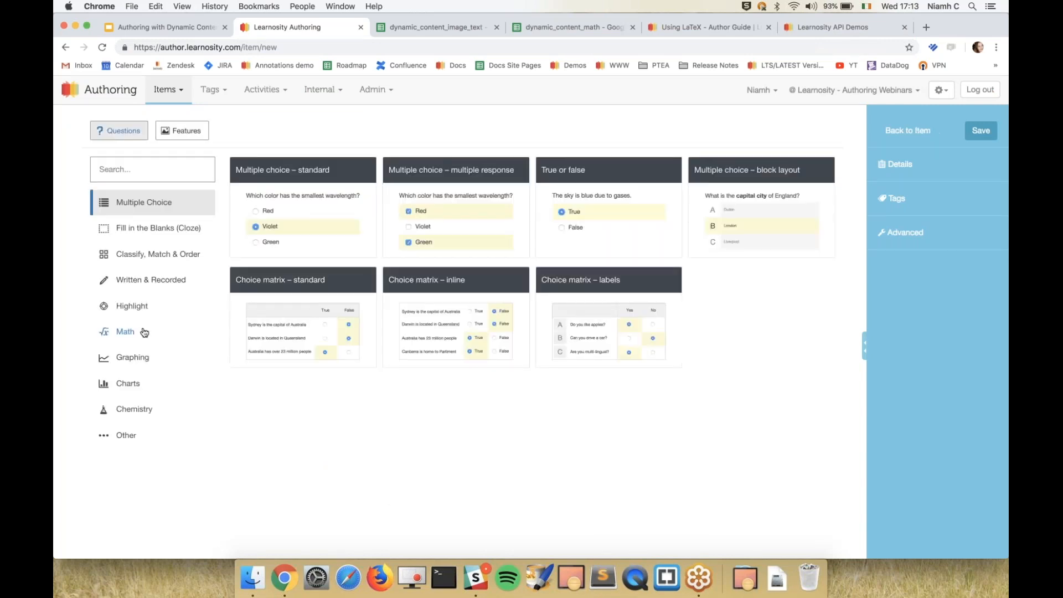
{"action": "left_click", "coordinate": [144, 332]}
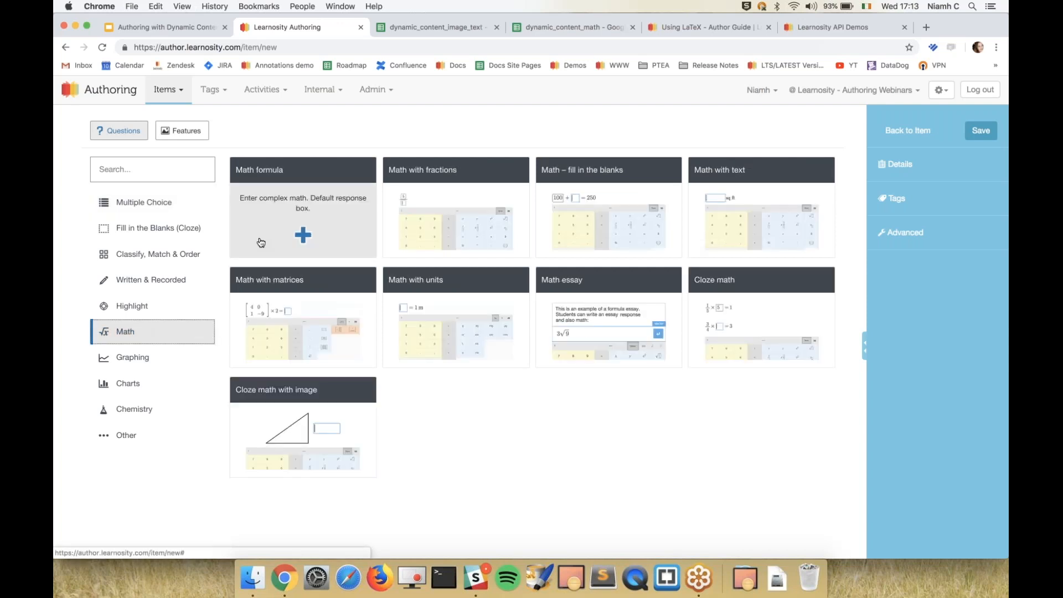
{"action": "left_click", "coordinate": [261, 243]}
Replace the question stem with "Factorise the following expression:" and insert the expression data variable on a new line below it.
{"action": "left_click", "coordinate": [257, 200]}
{"action": "key", "text": "super+a"}
{"action": "type", "text": "Facrtori"}
{"action": "key", "text": "BackSpace"}
{"action": "key", "text": "BackSpace"}
{"action": "key", "text": "BackSpace"}
{"action": "key", "text": "BackSpace"}
{"action": "type", "text": "torise the following expression:"}
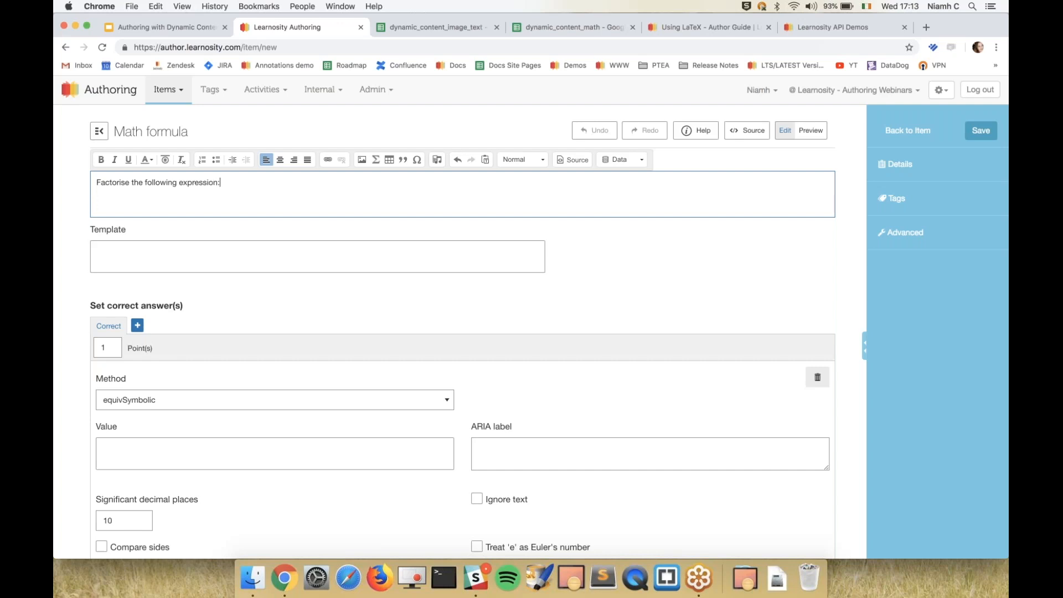
{"action": "key", "text": "Return"}
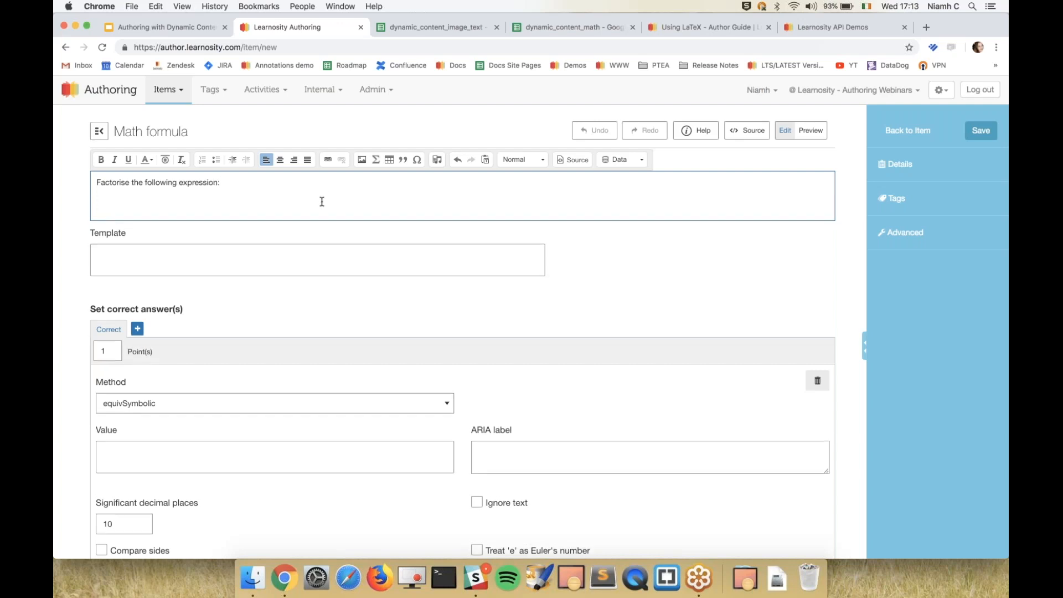
{"action": "left_click", "coordinate": [621, 164]}
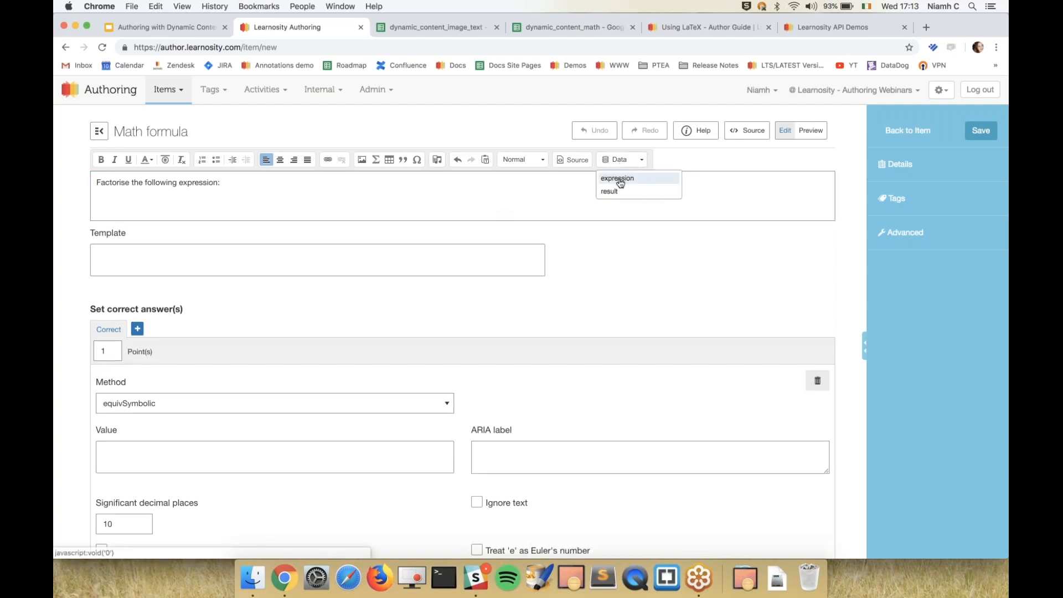
{"action": "left_click", "coordinate": [620, 180]}
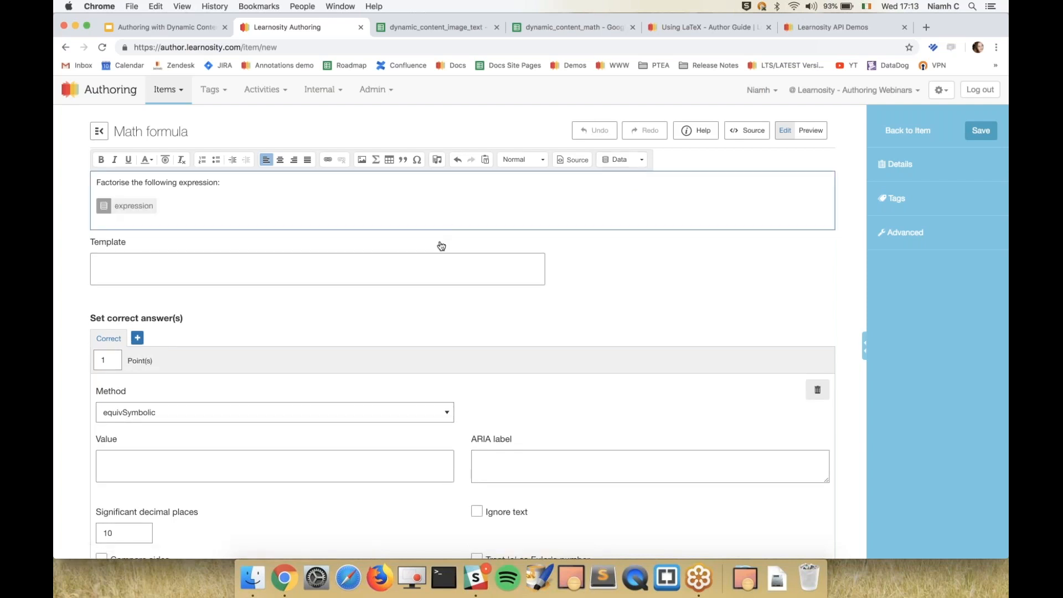
Set the correct answer's scoring method to equivLiteral and enable Ignore order.
{"action": "scroll", "coordinate": [397, 282], "scroll_direction": "down", "scroll_amount": 5}
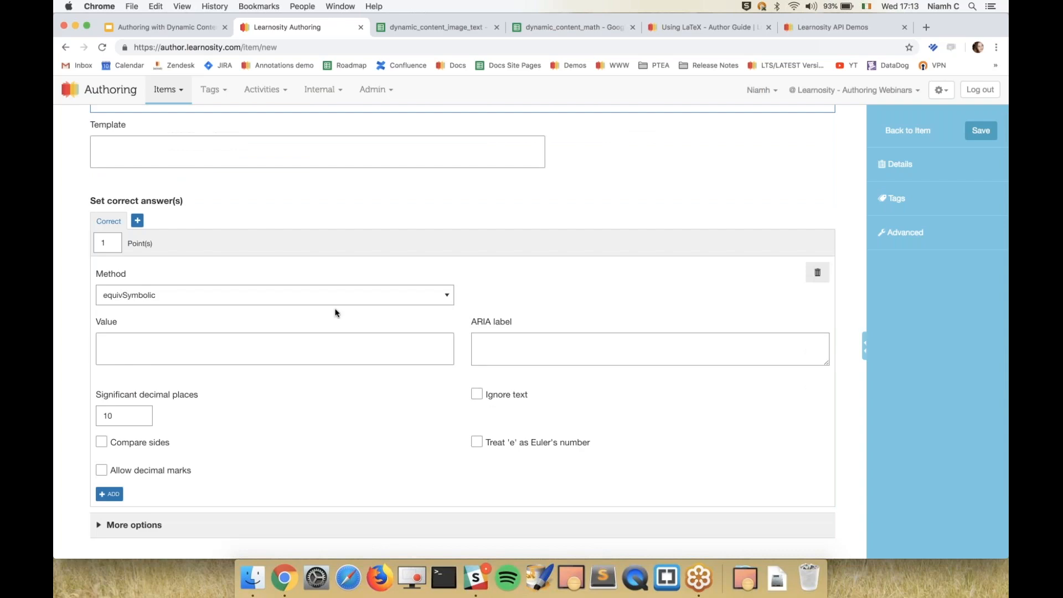
{"action": "scroll", "coordinate": [335, 313], "scroll_direction": "down", "scroll_amount": 1}
{"action": "left_click", "coordinate": [345, 281]}
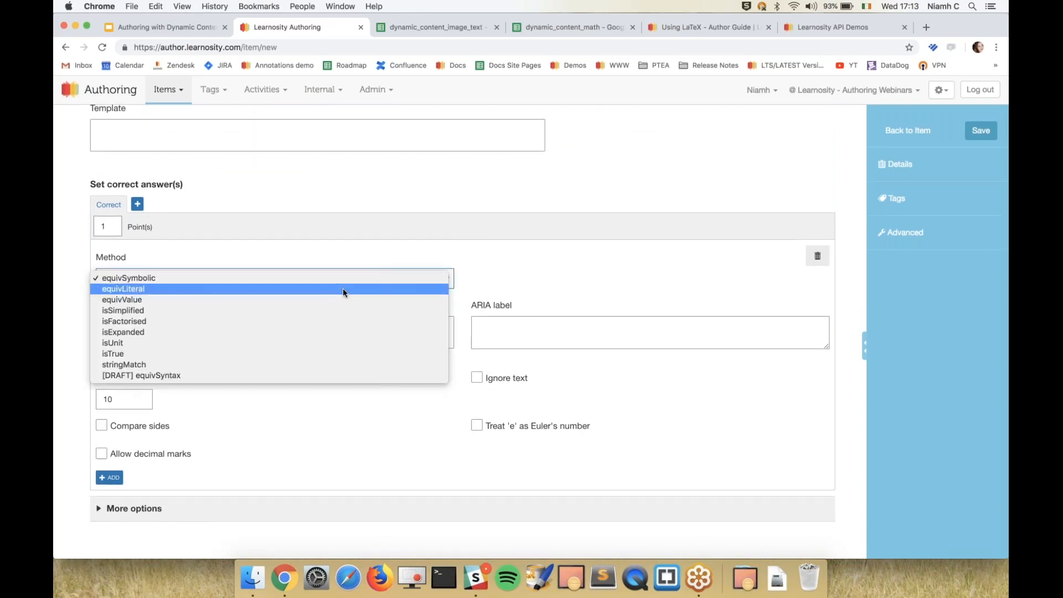
{"action": "left_click", "coordinate": [343, 288]}
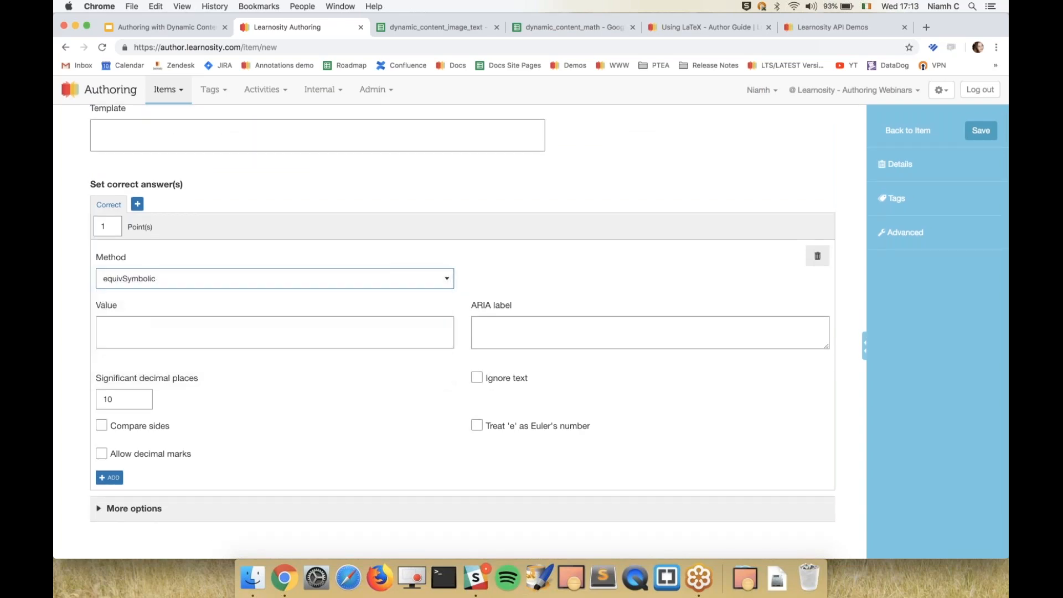
{"action": "left_click", "coordinate": [148, 378]}
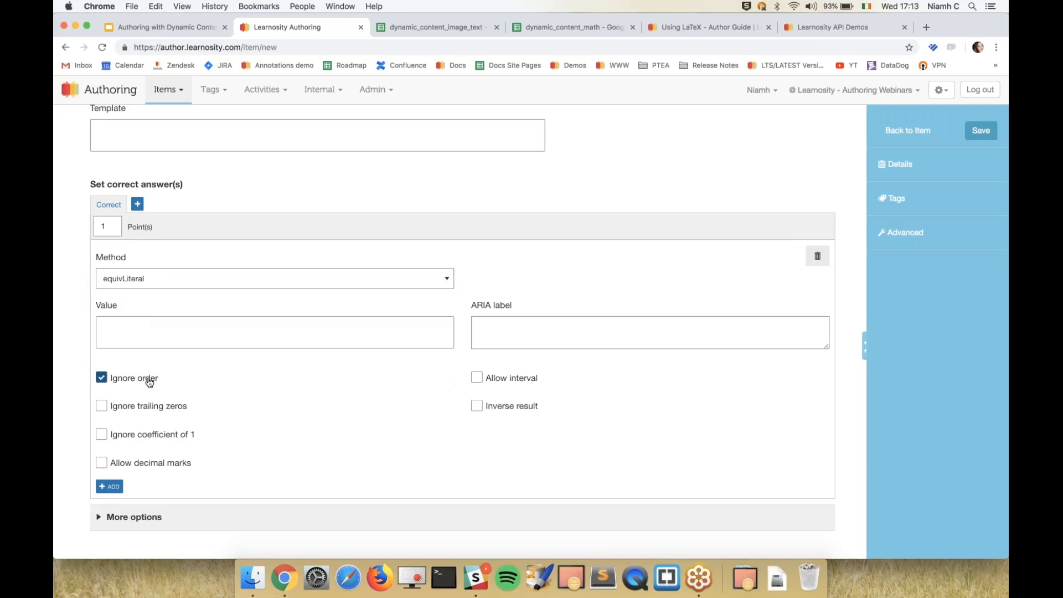
Insert the result data variable as the correct answer's value.
{"action": "left_click", "coordinate": [210, 338]}
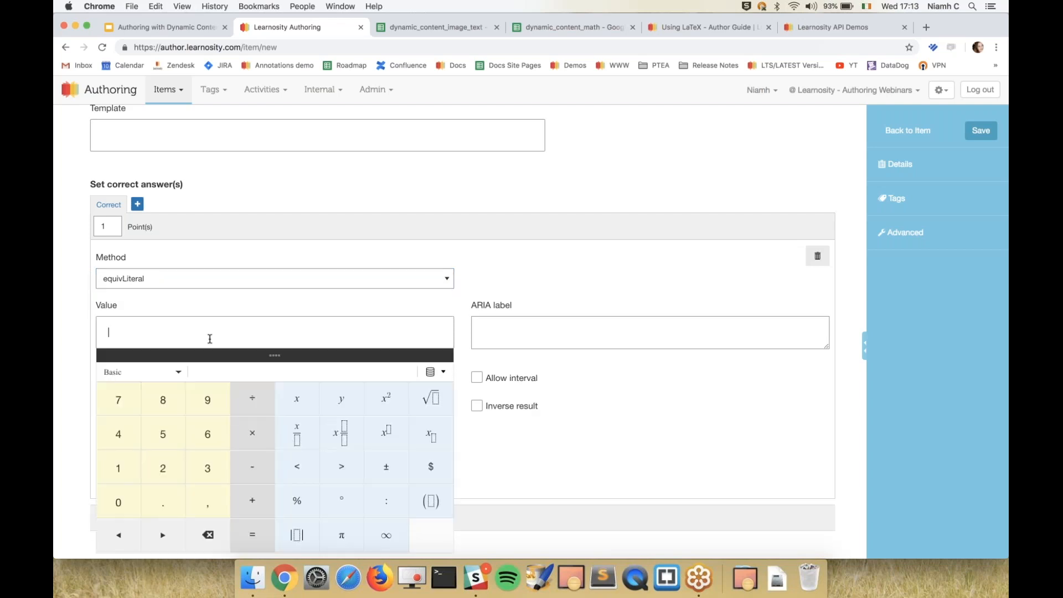
{"action": "scroll", "coordinate": [210, 339], "scroll_direction": "down", "scroll_amount": 1}
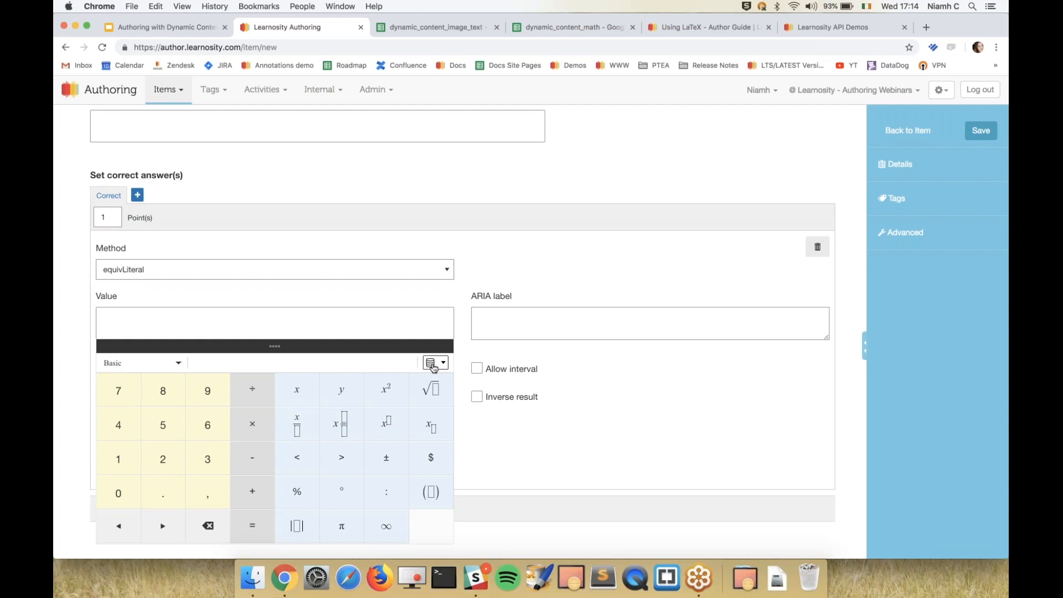
{"action": "left_click", "coordinate": [433, 365]}
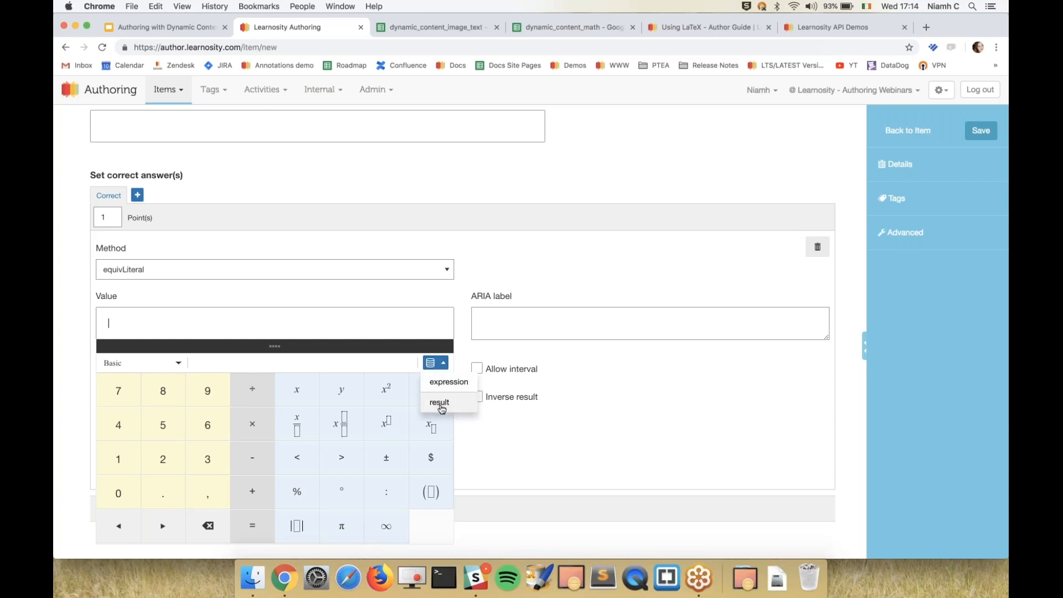
{"action": "left_click", "coordinate": [439, 403]}
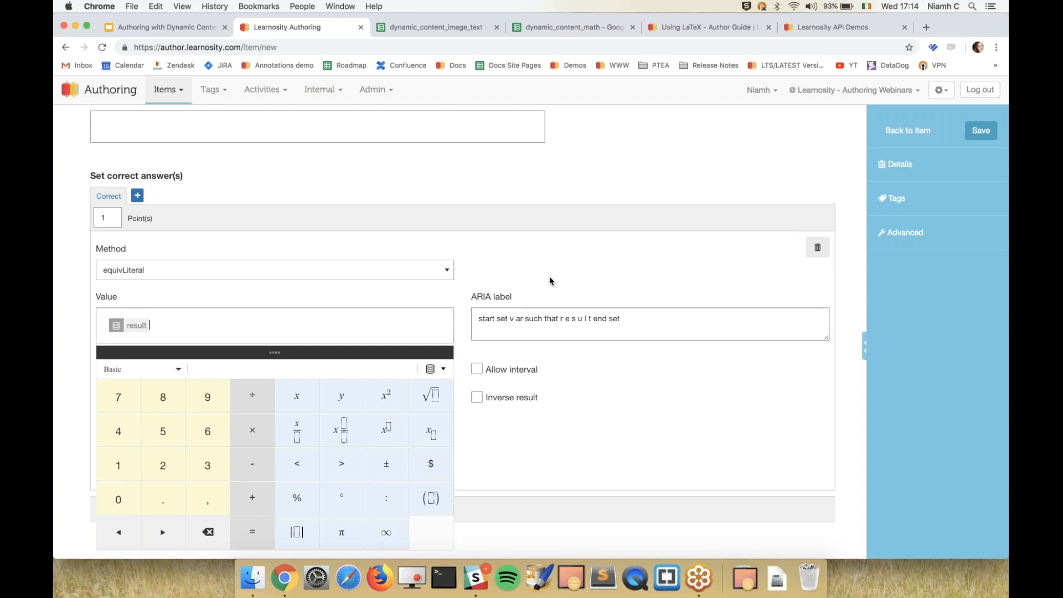
Preview the question with answers shown and answer the first expression with 5(3+2x).
{"action": "scroll", "coordinate": [549, 277], "scroll_direction": "up", "scroll_amount": 5}
{"action": "left_click", "coordinate": [811, 132]}
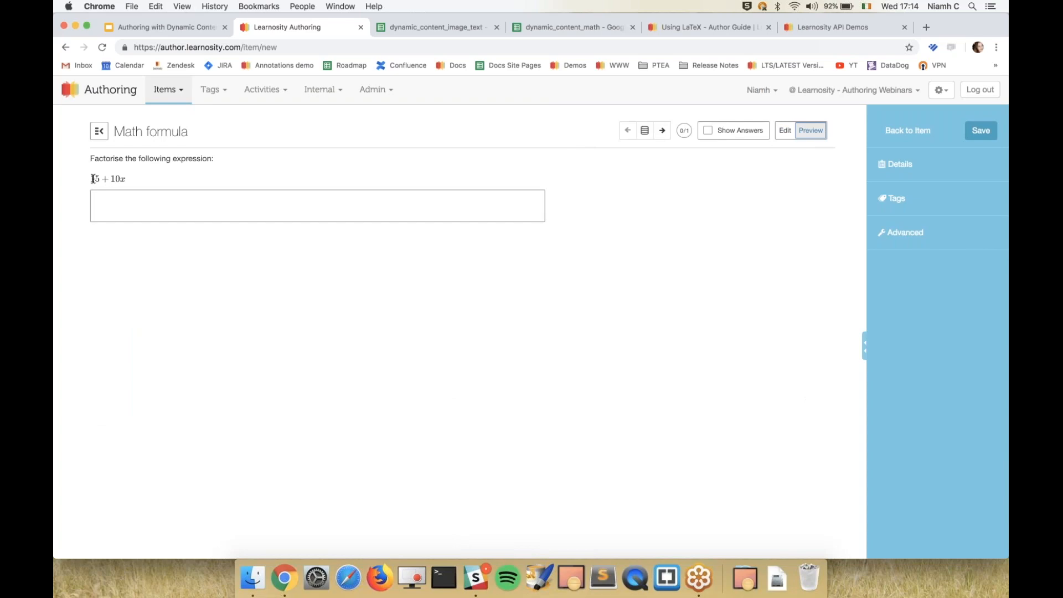
{"action": "left_click", "coordinate": [736, 131]}
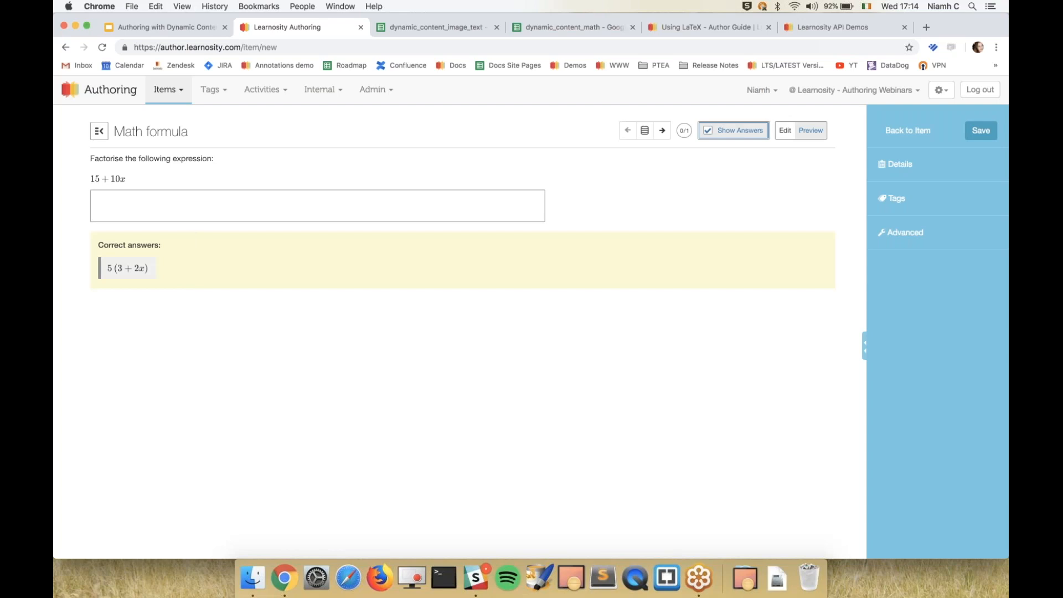
{"action": "left_click", "coordinate": [220, 199]}
{"action": "type", "text": "5(3+2x)"}
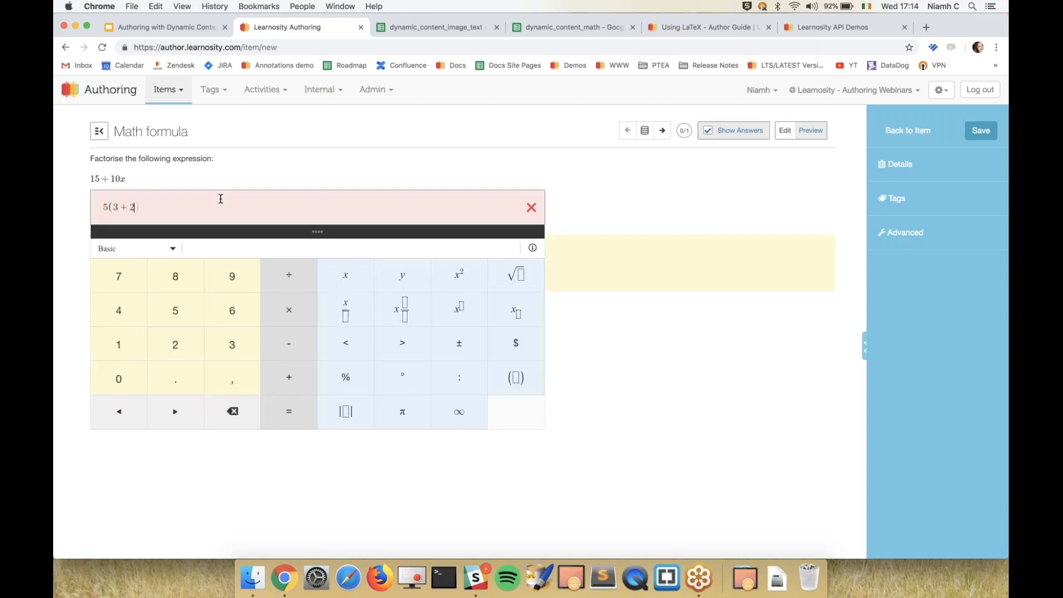
{"action": "left_click", "coordinate": [629, 191]}
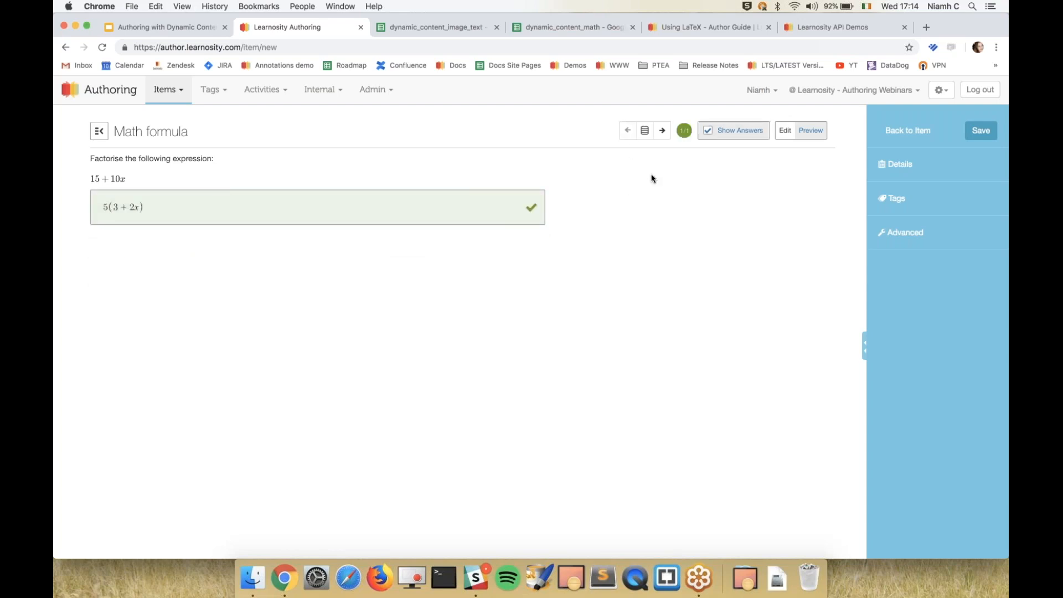
Step forward through the previewed data rows to the expression 20y^2-5y.
{"action": "left_click", "coordinate": [662, 130]}
{"action": "left_click", "coordinate": [662, 131]}
{"action": "left_click", "coordinate": [662, 130]}
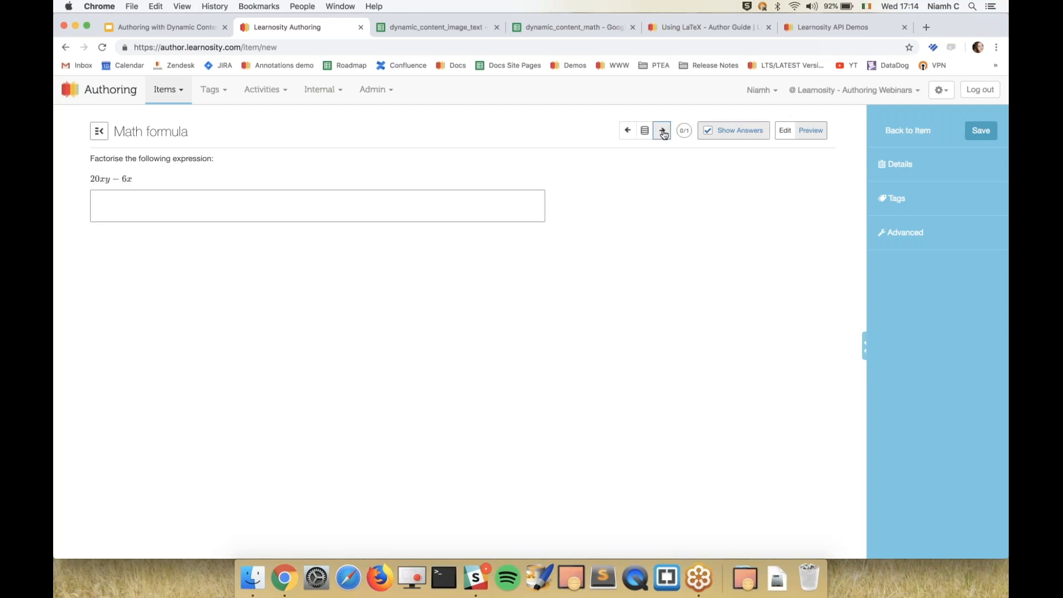
{"action": "left_click", "coordinate": [662, 130]}
{"action": "left_click", "coordinate": [991, 35]}
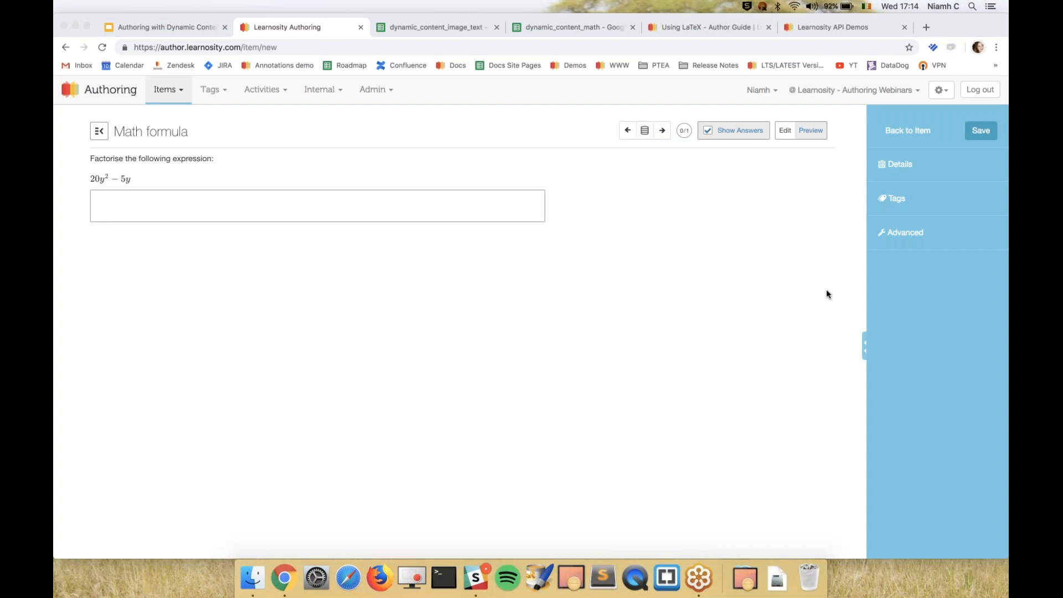